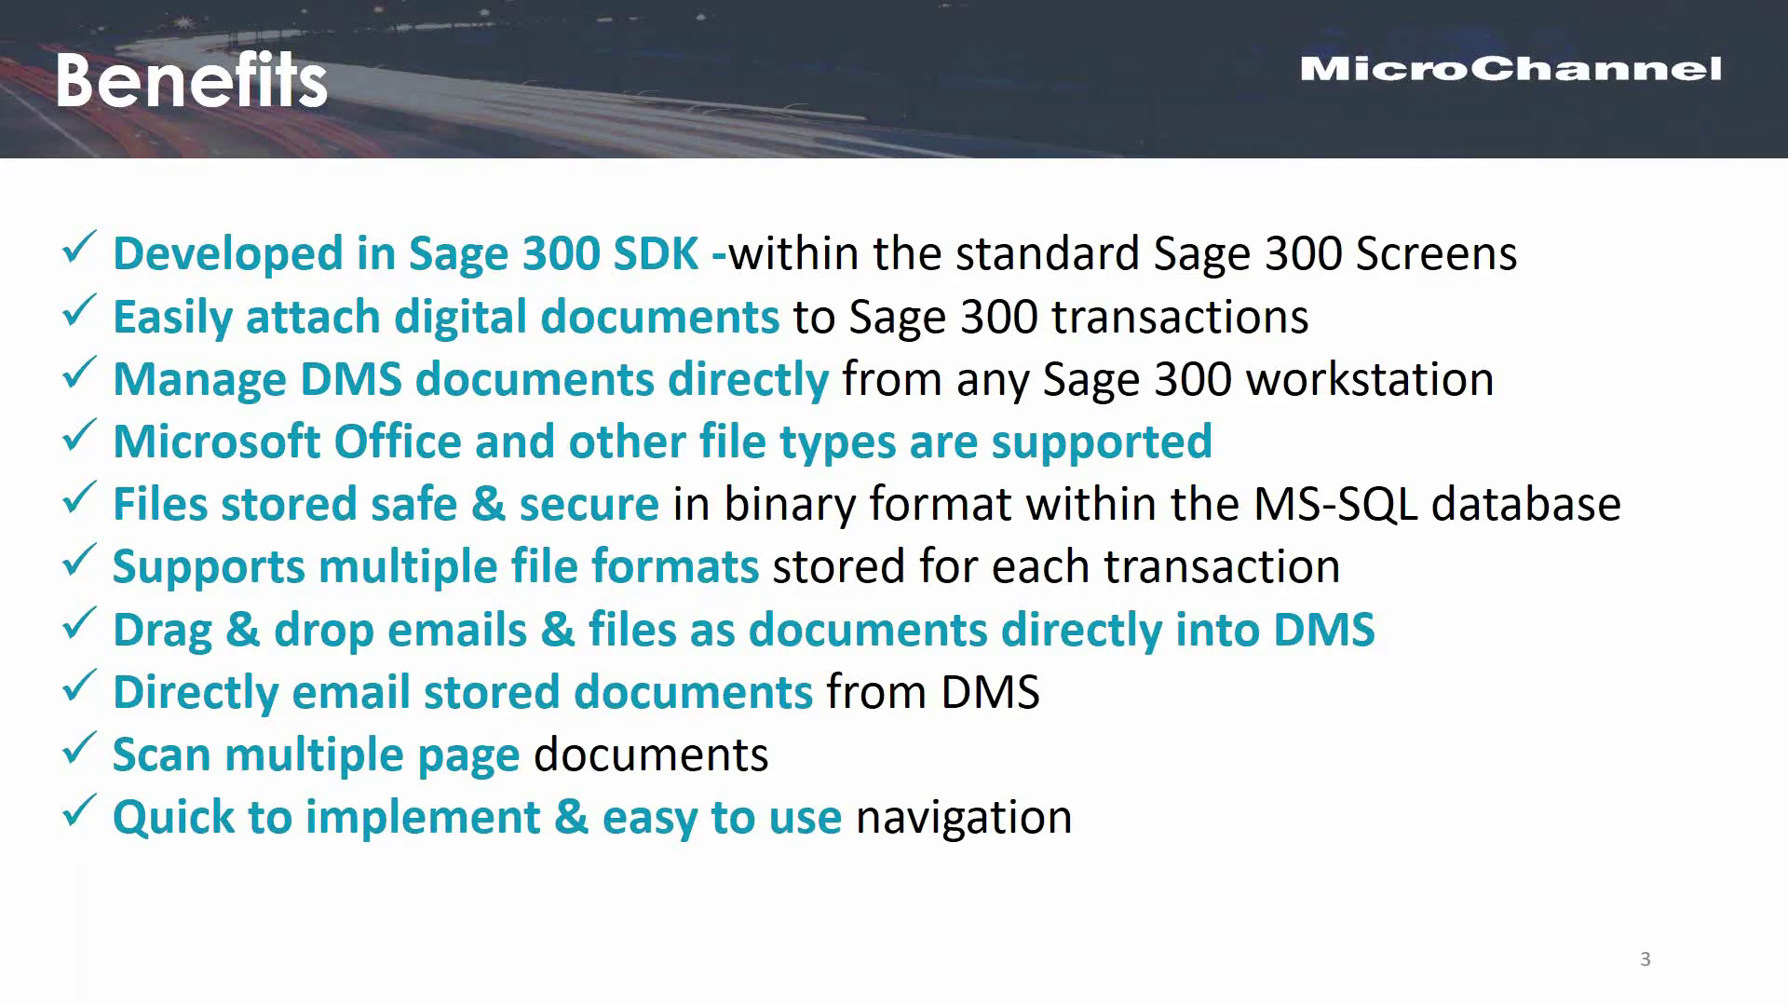
Exit the Benefits slideshow and close PowerPoint to bring Sage 300 forward.
key("Escape")
key("alt+F4")
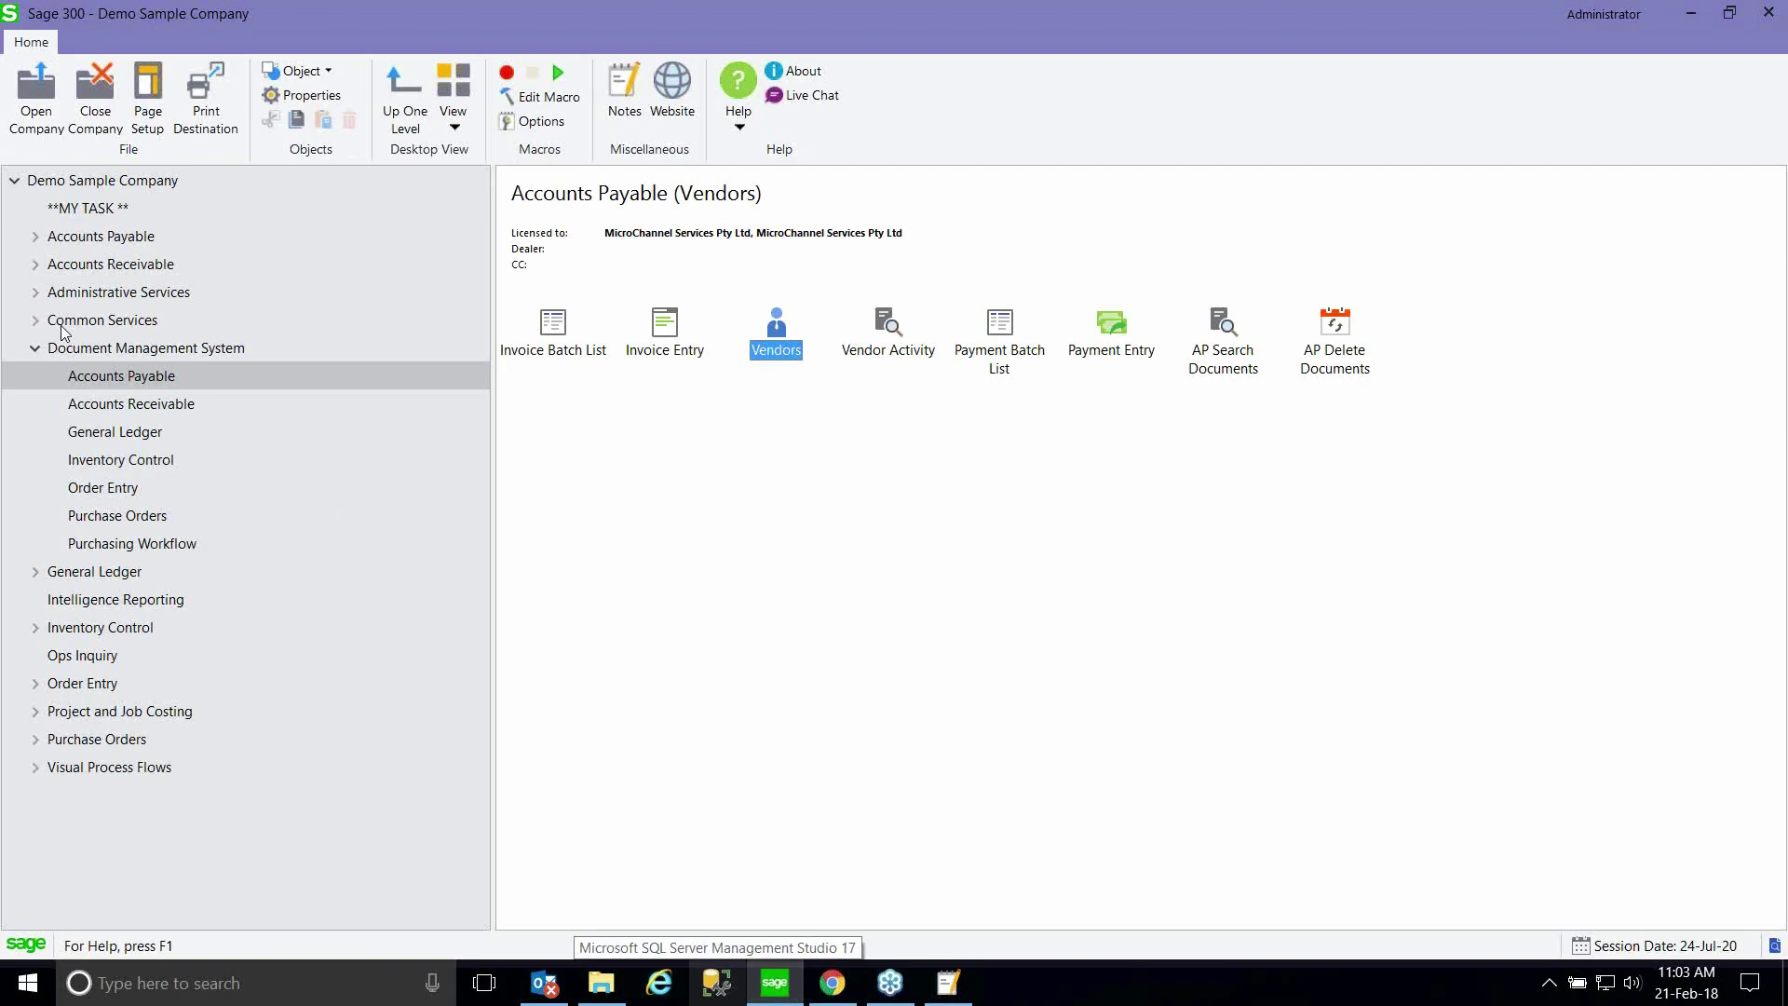
Open batch 140 (Feb -2018 Invoices) from the DMS Accounts Payable invoice batch list.
left_click(36, 348)
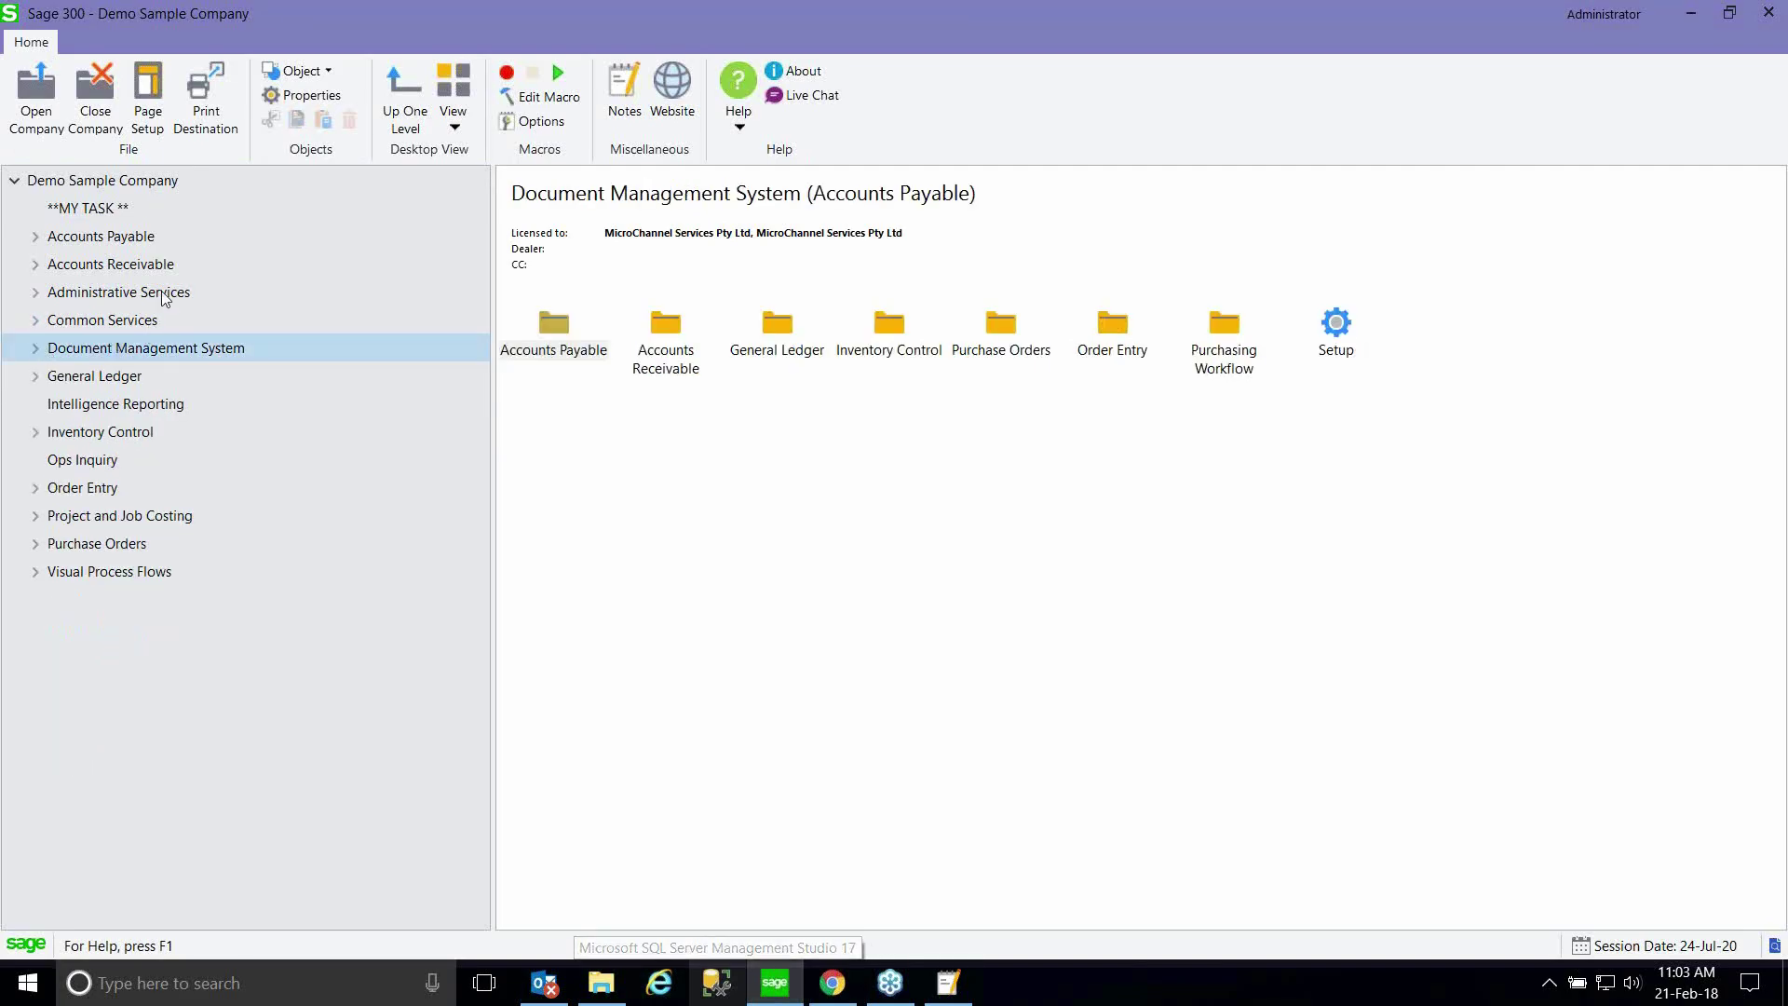
double_click(179, 346)
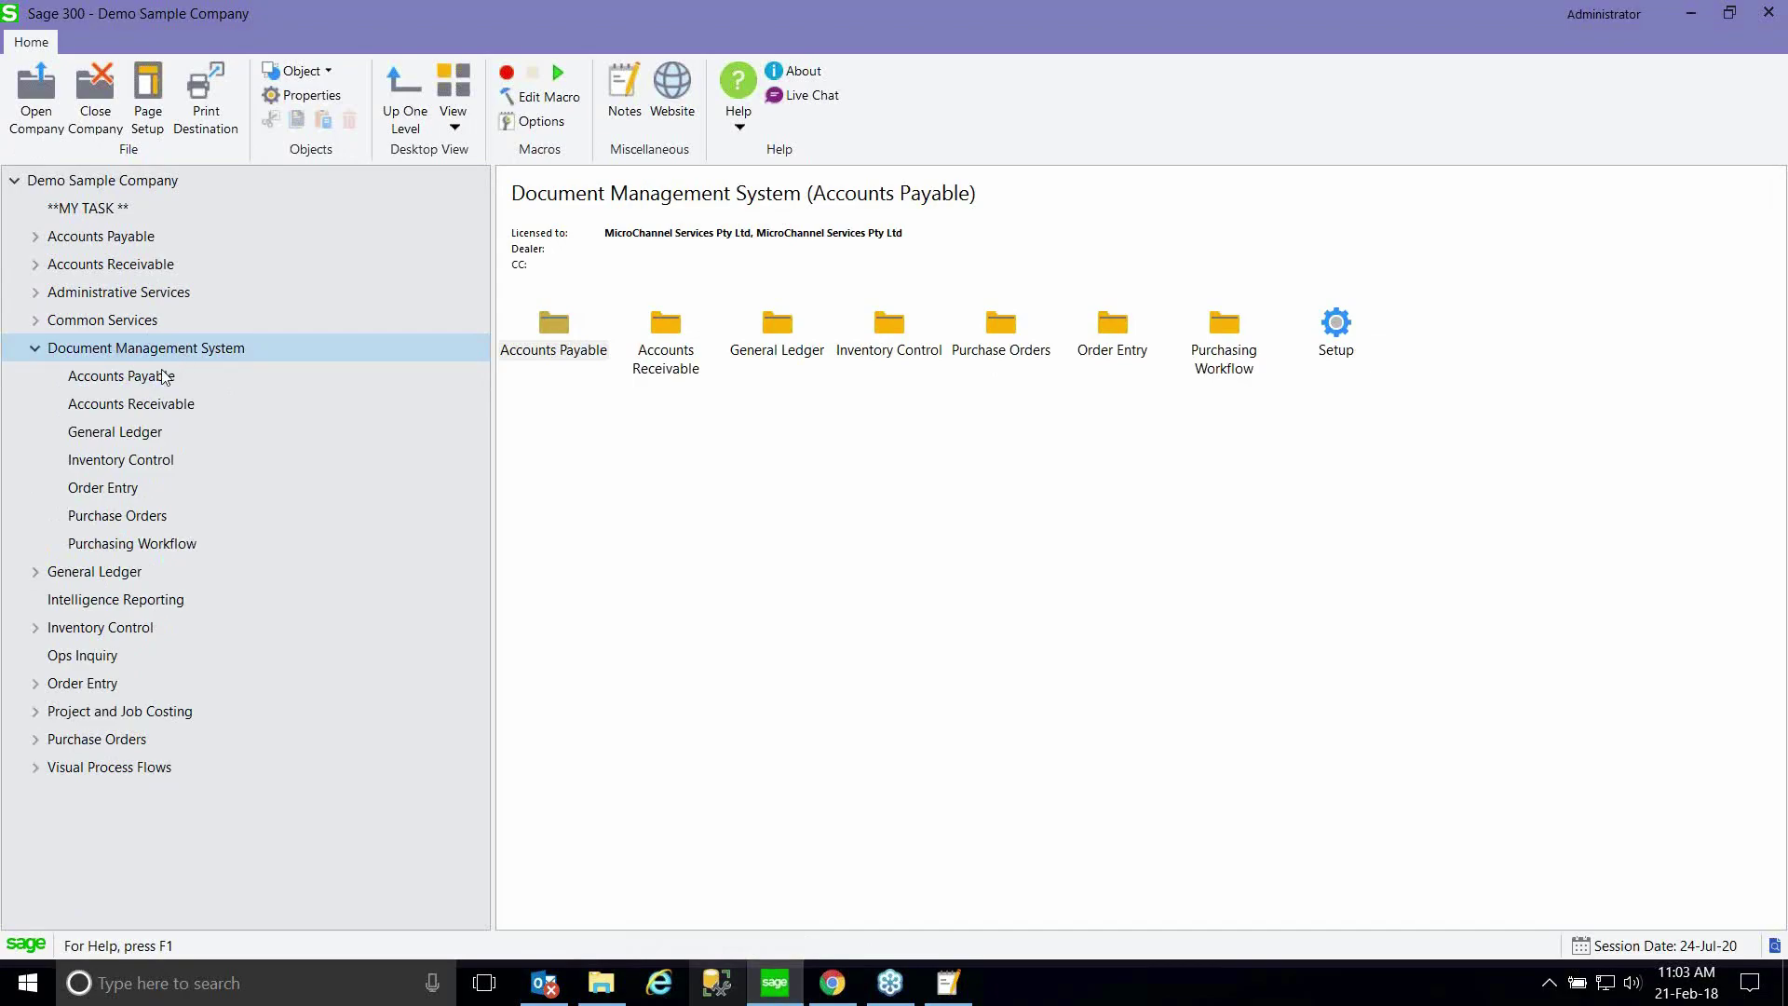
left_click(164, 376)
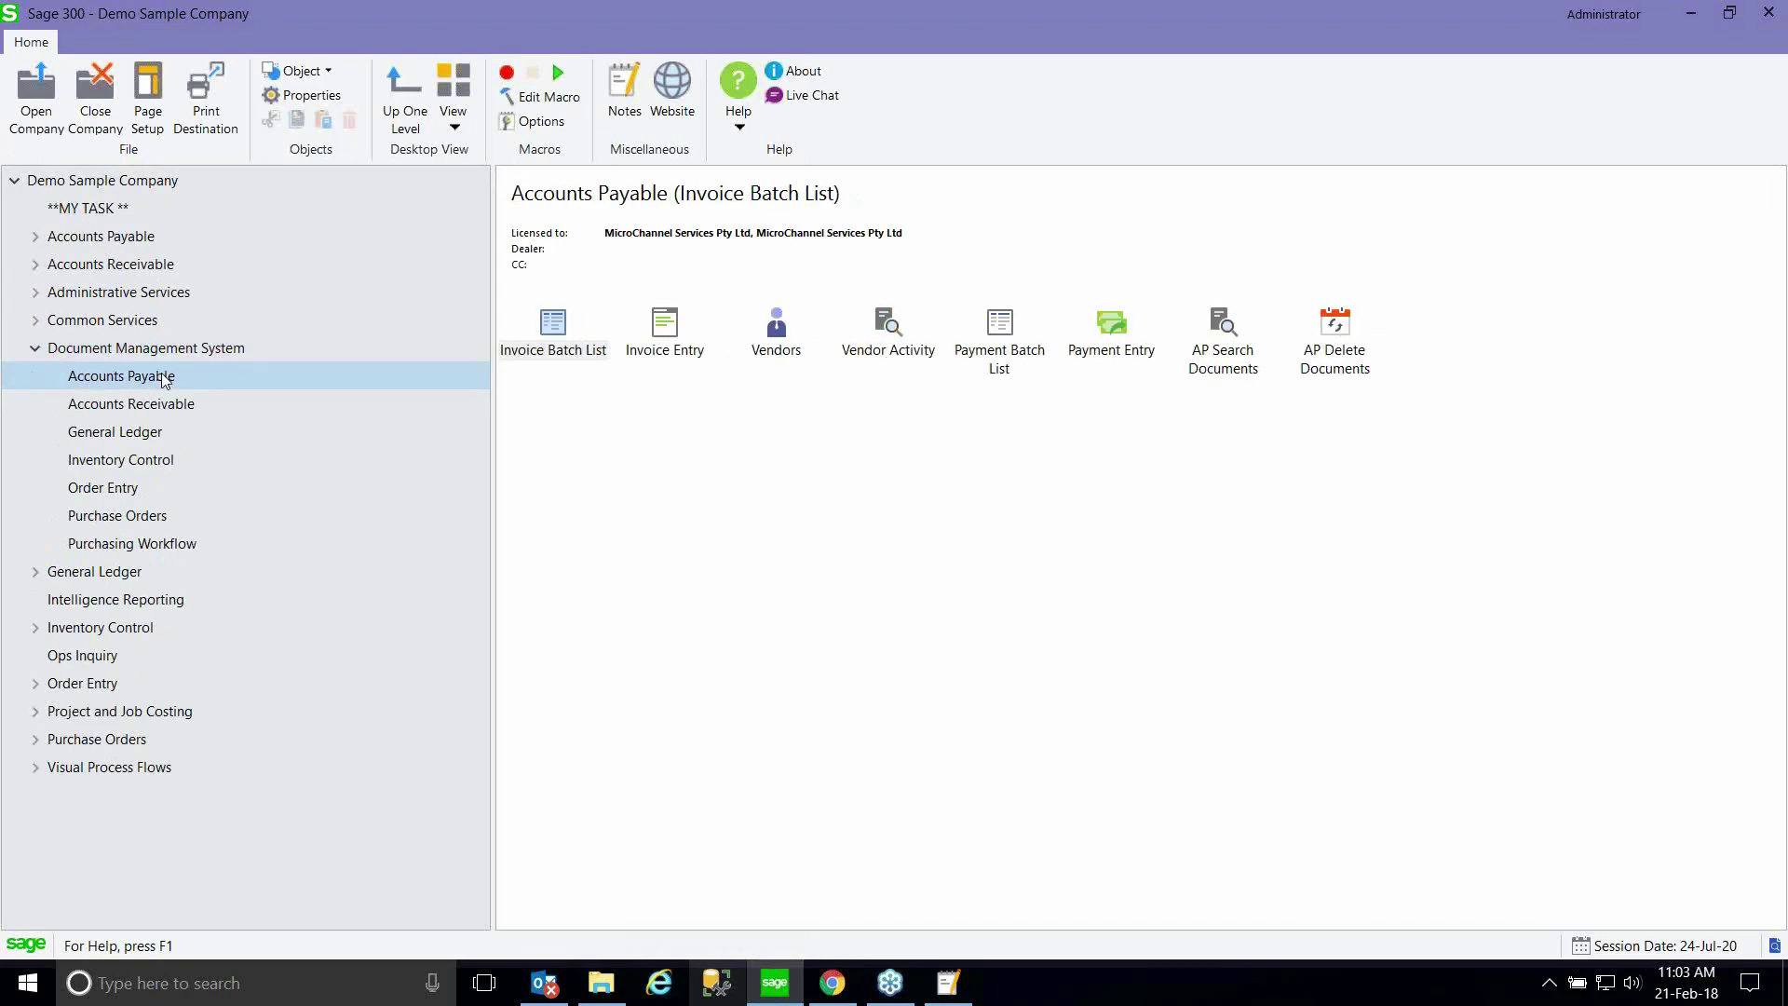
left_click(572, 351)
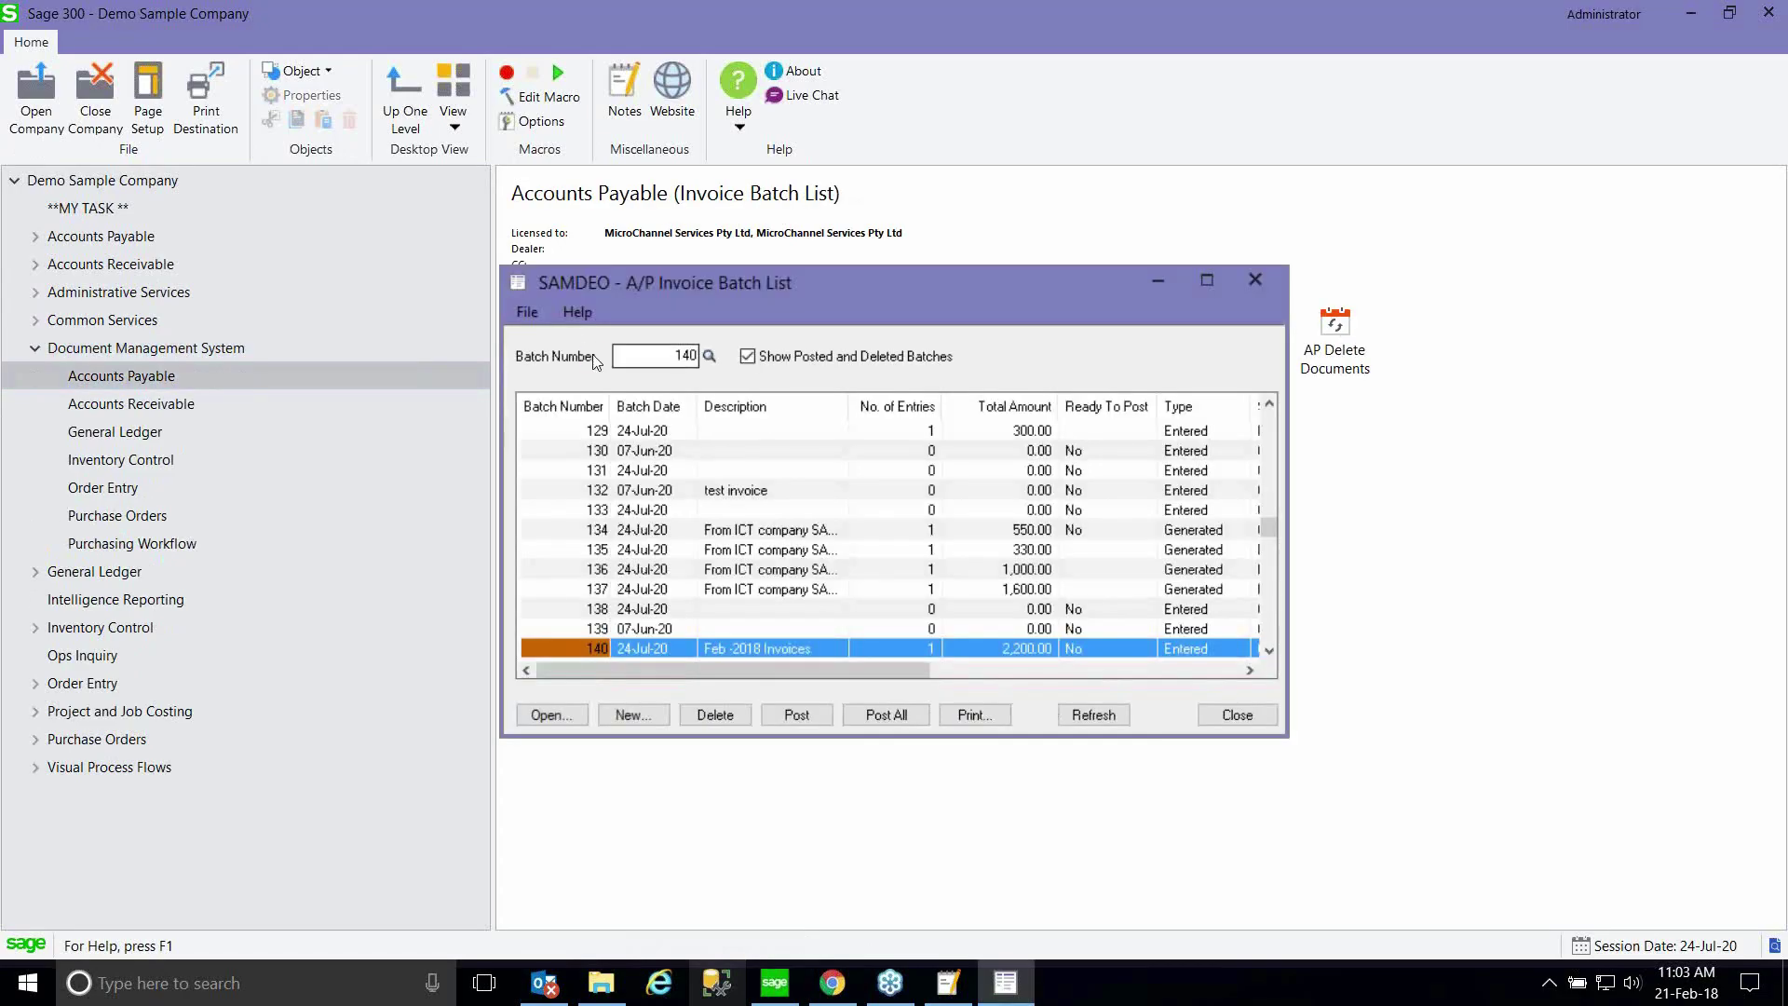
left_click(564, 717)
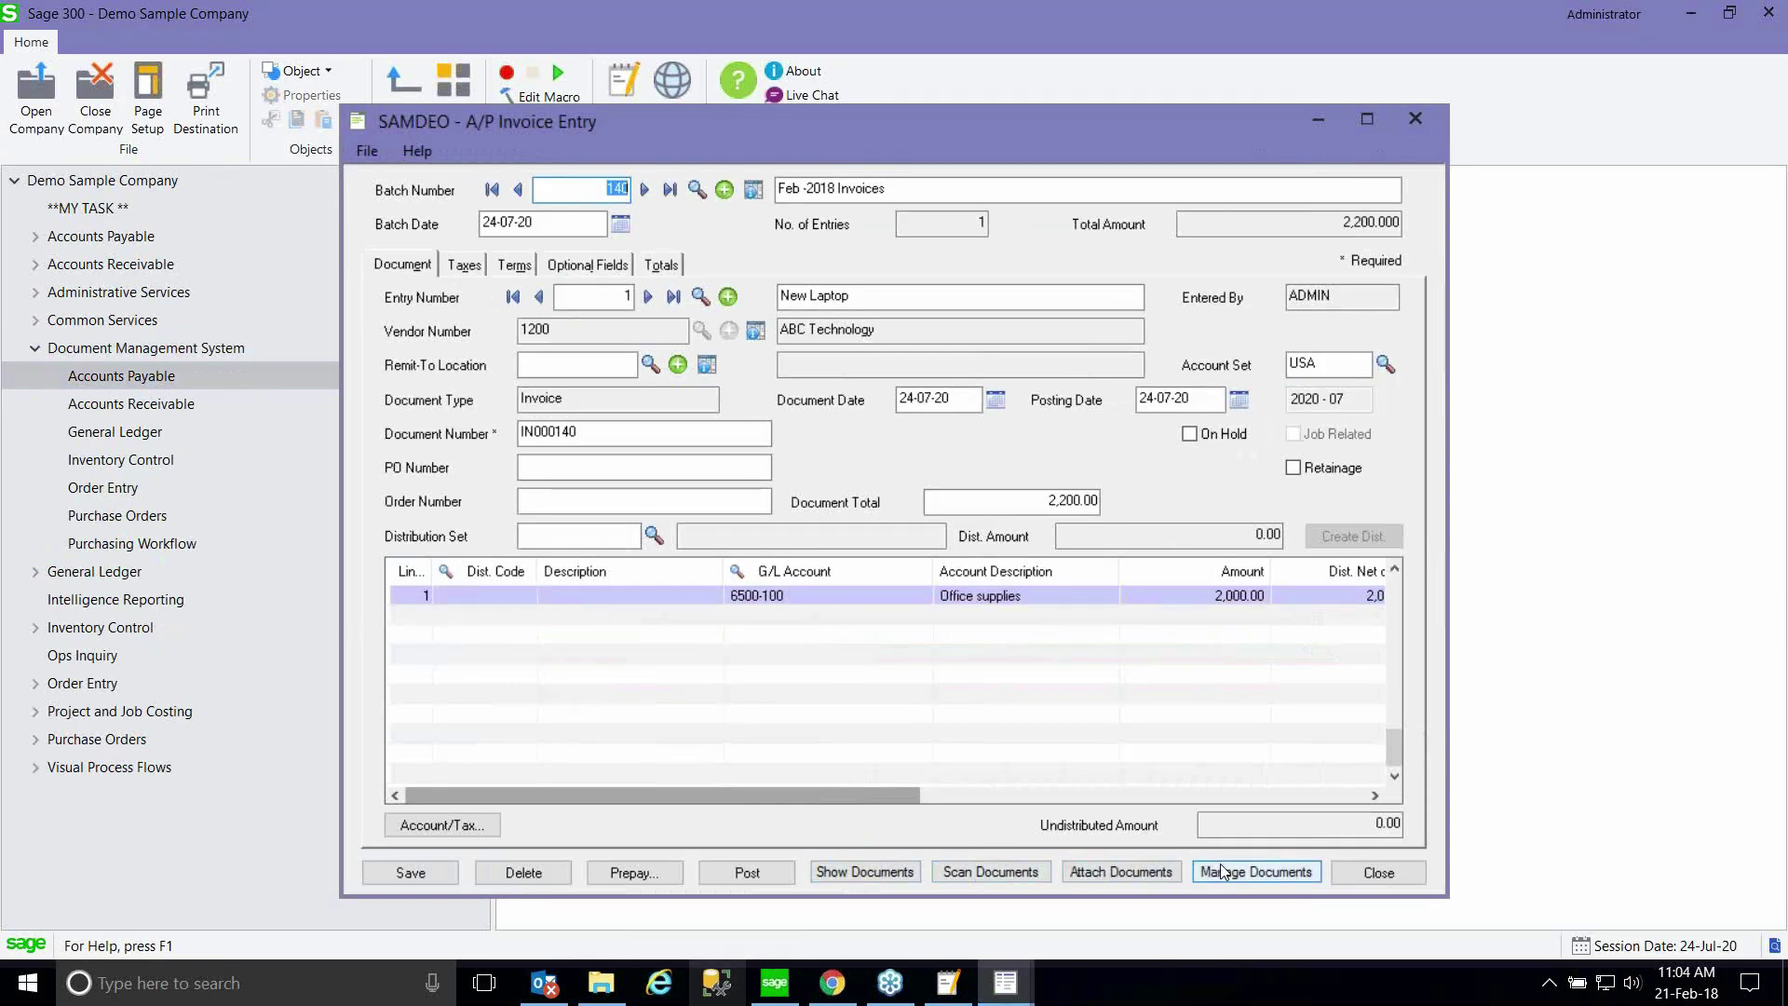
Upload C:\images\Invoice.PDF to DMS as the New Laptop invoice's attachment.
left_click(1108, 875)
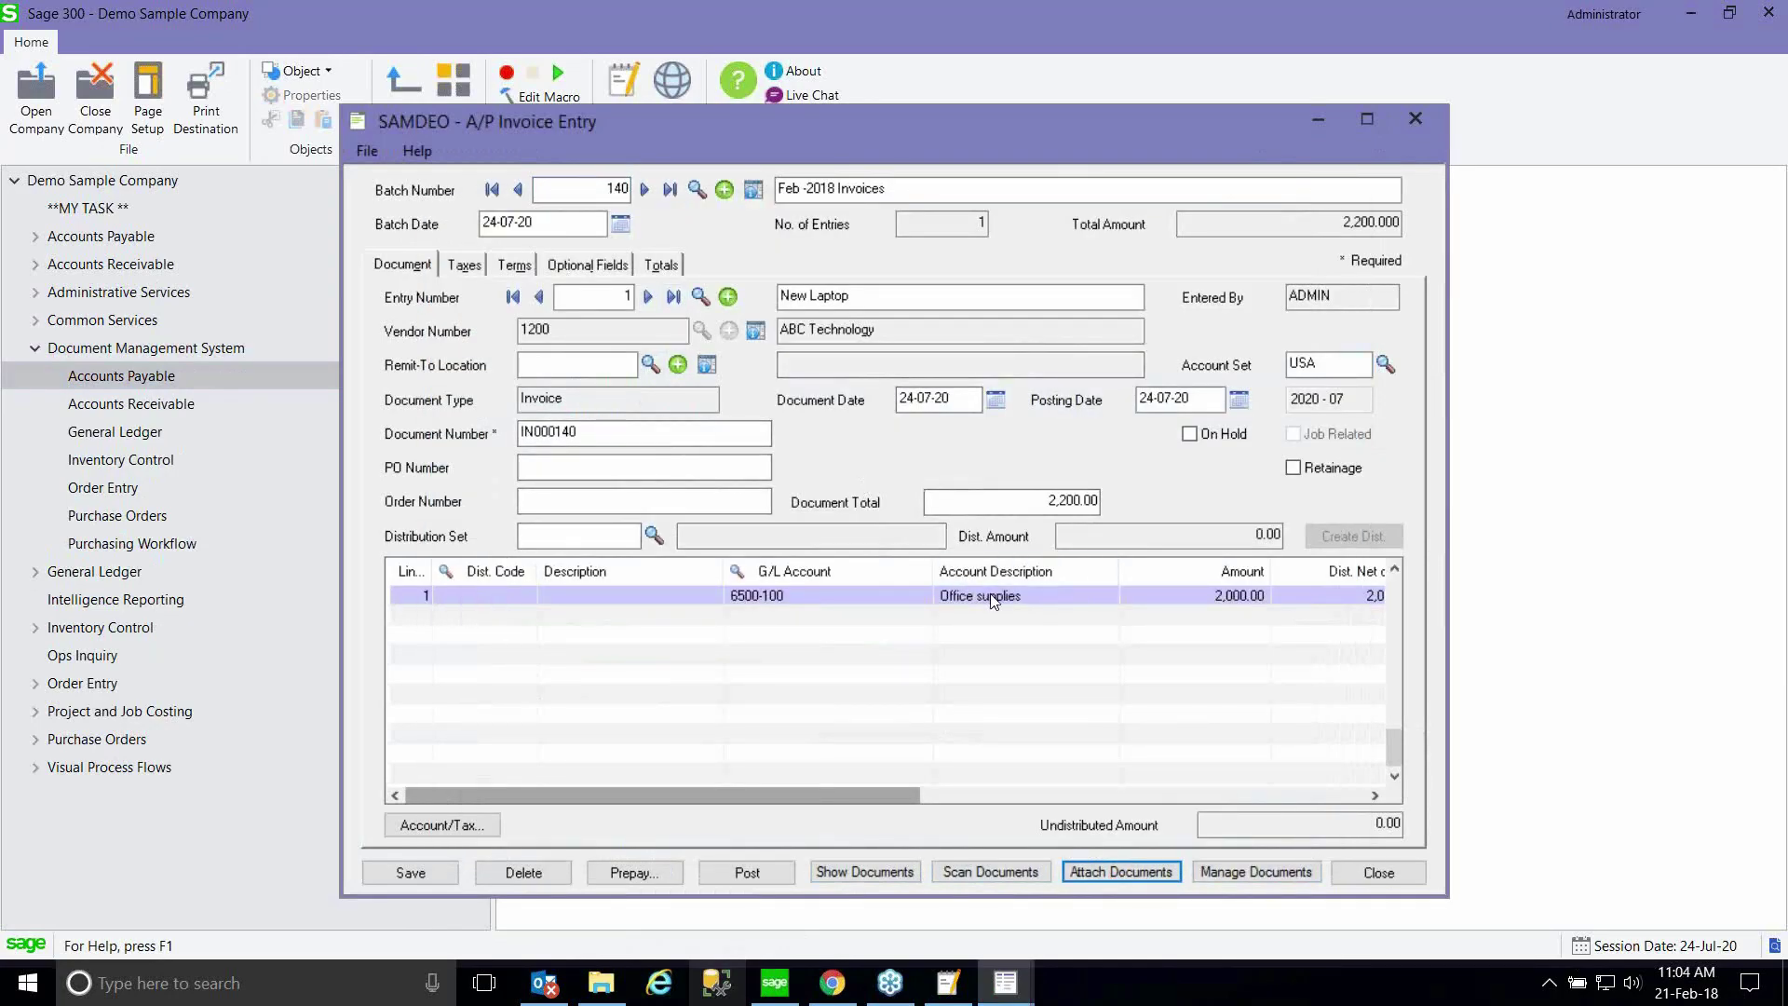
left_click(1134, 880)
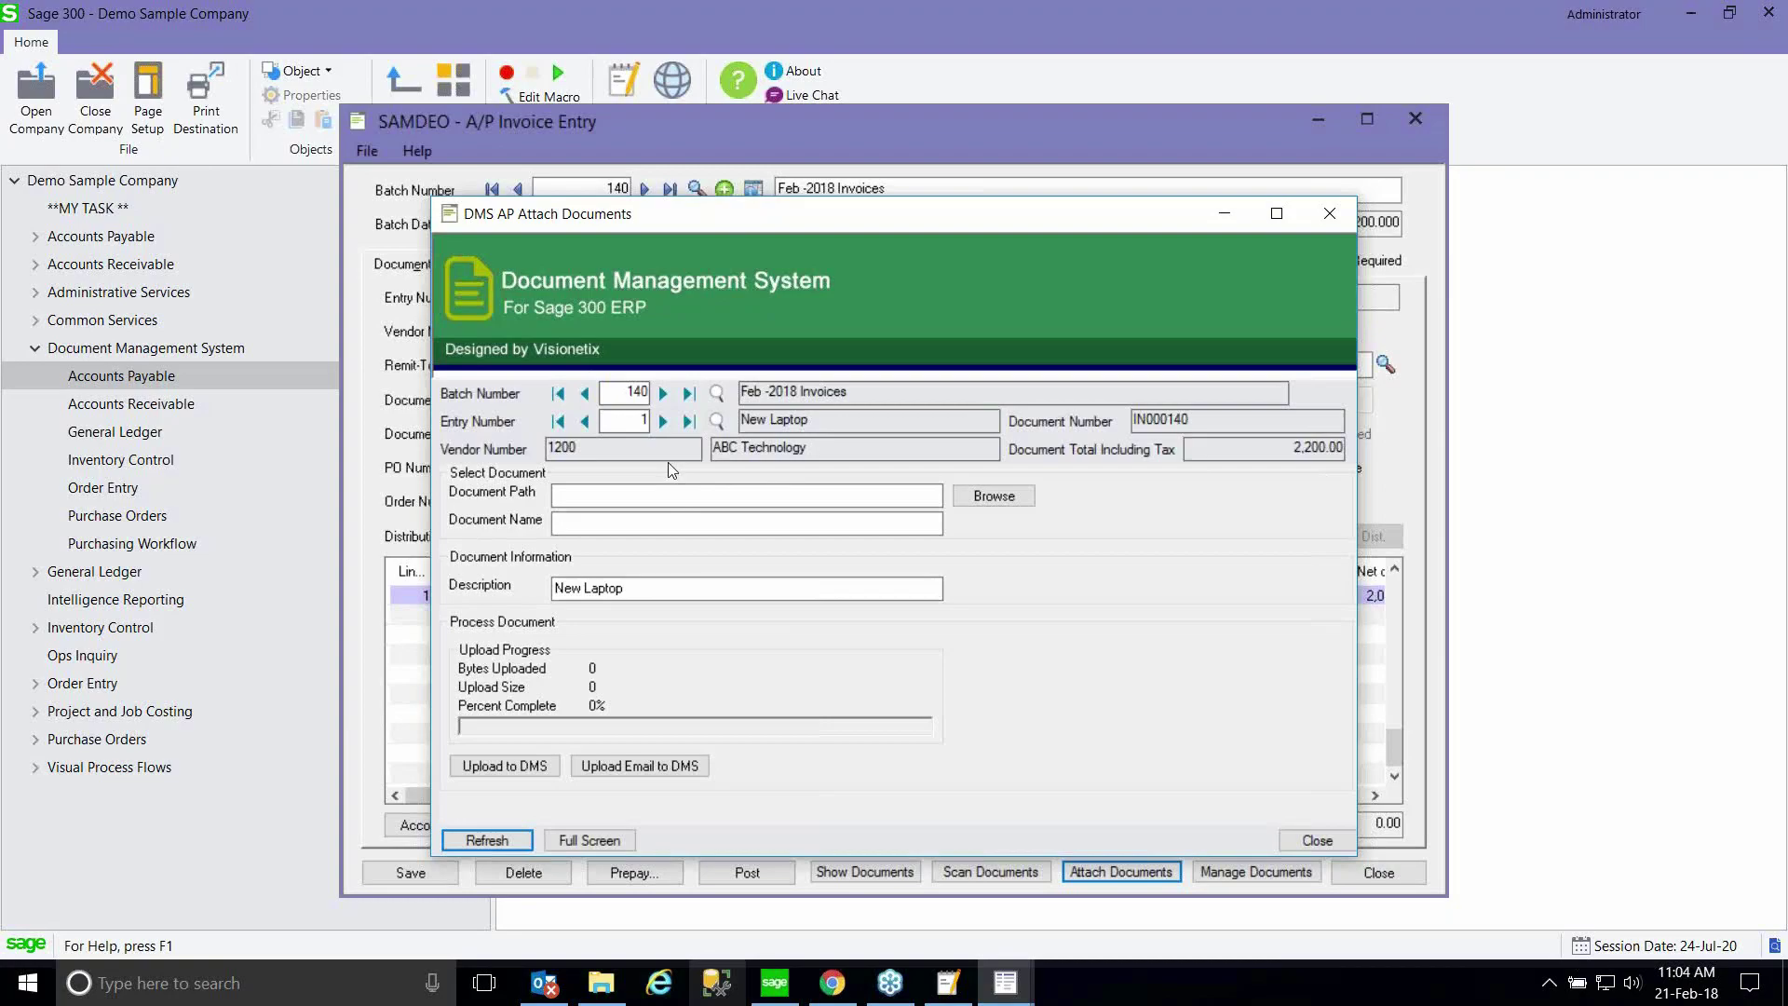
left_click(623, 494)
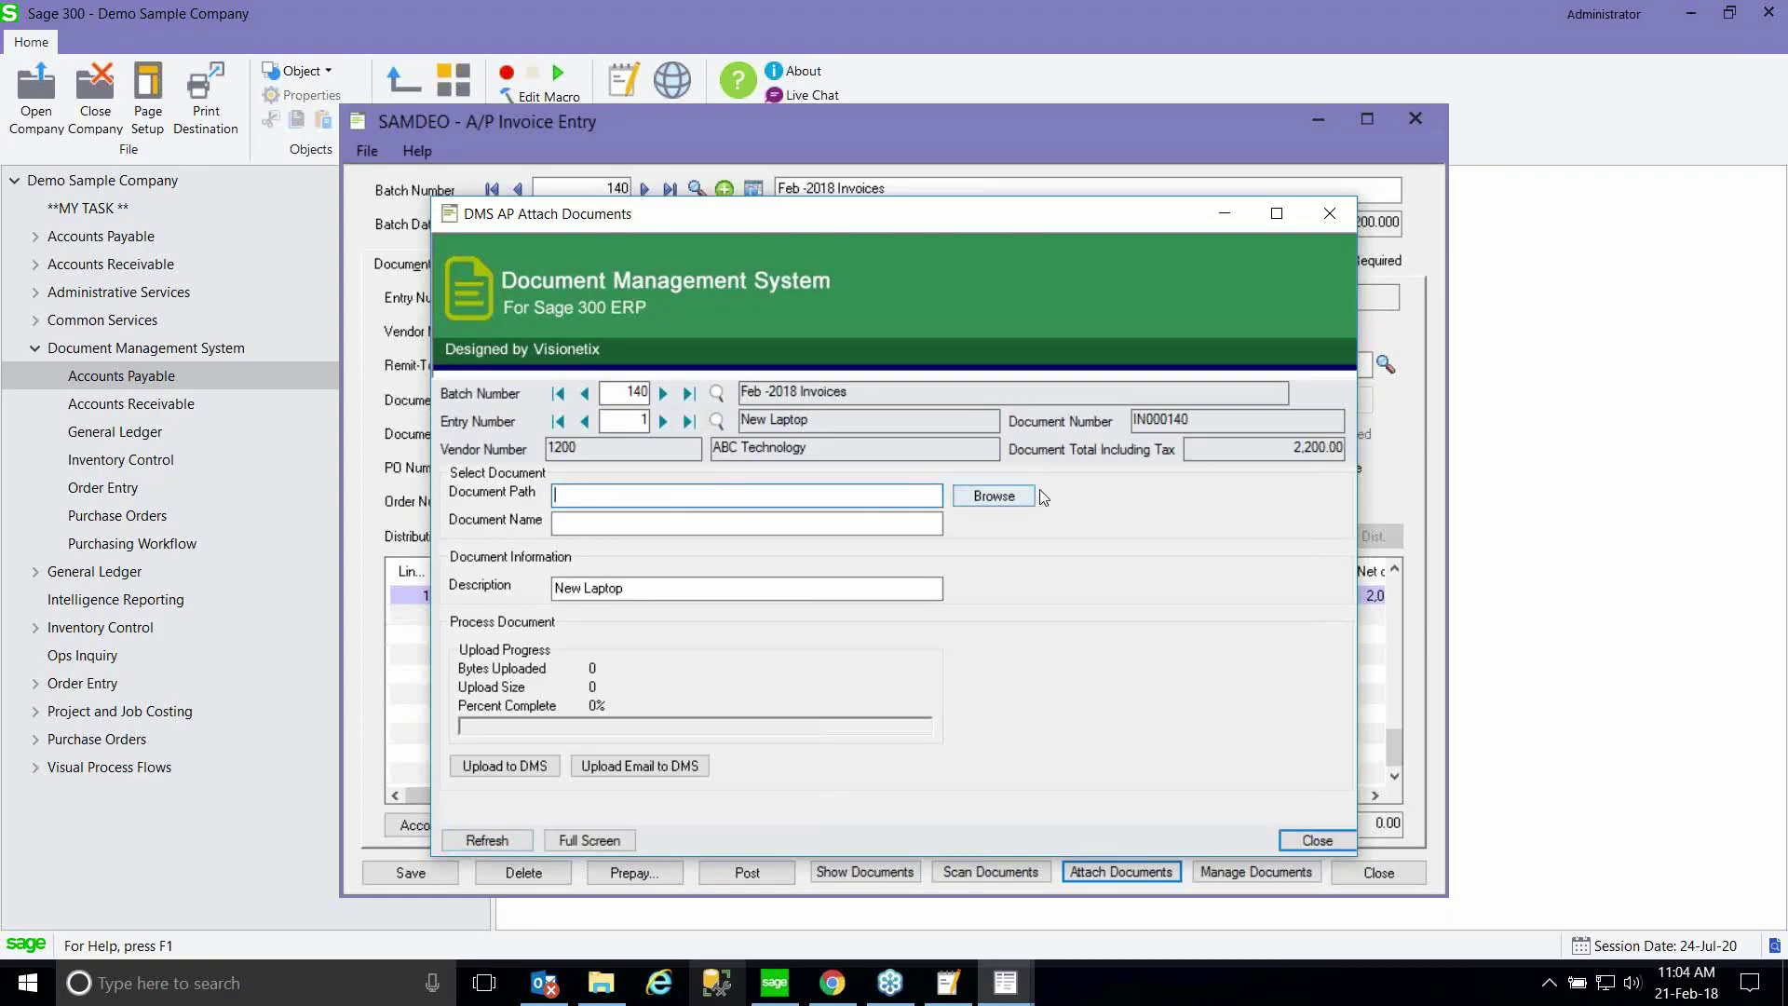
left_click(1010, 495)
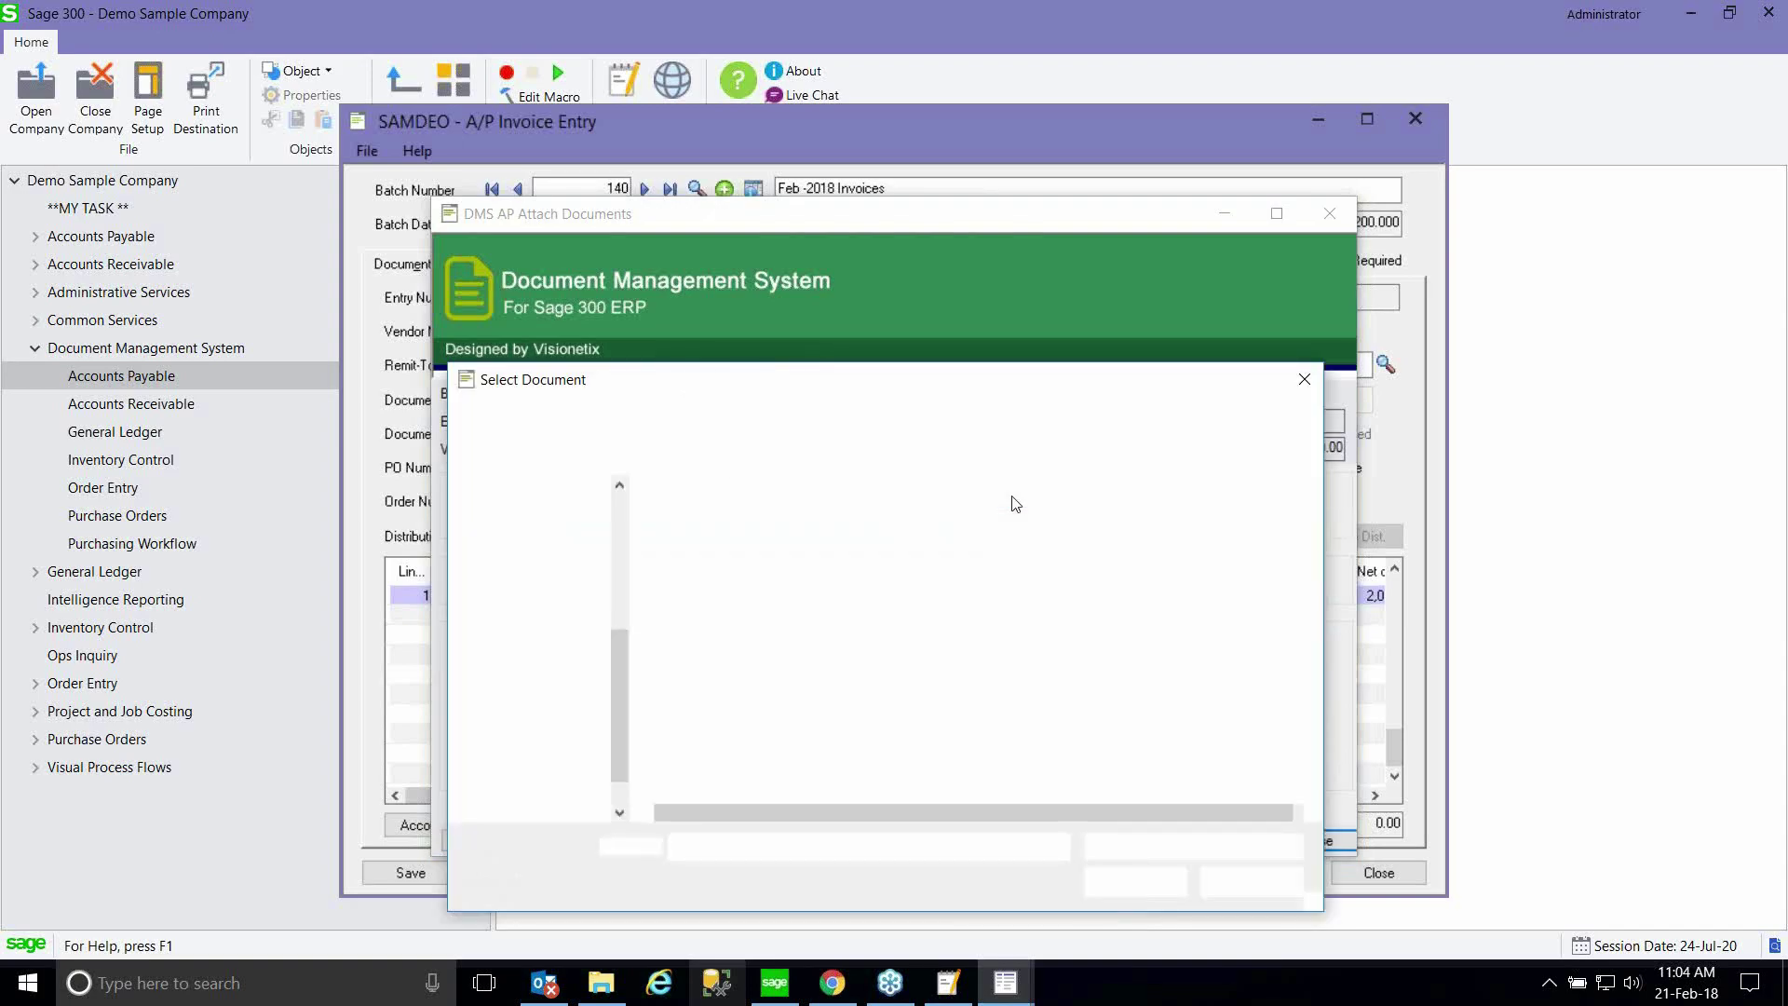
double_click(713, 646)
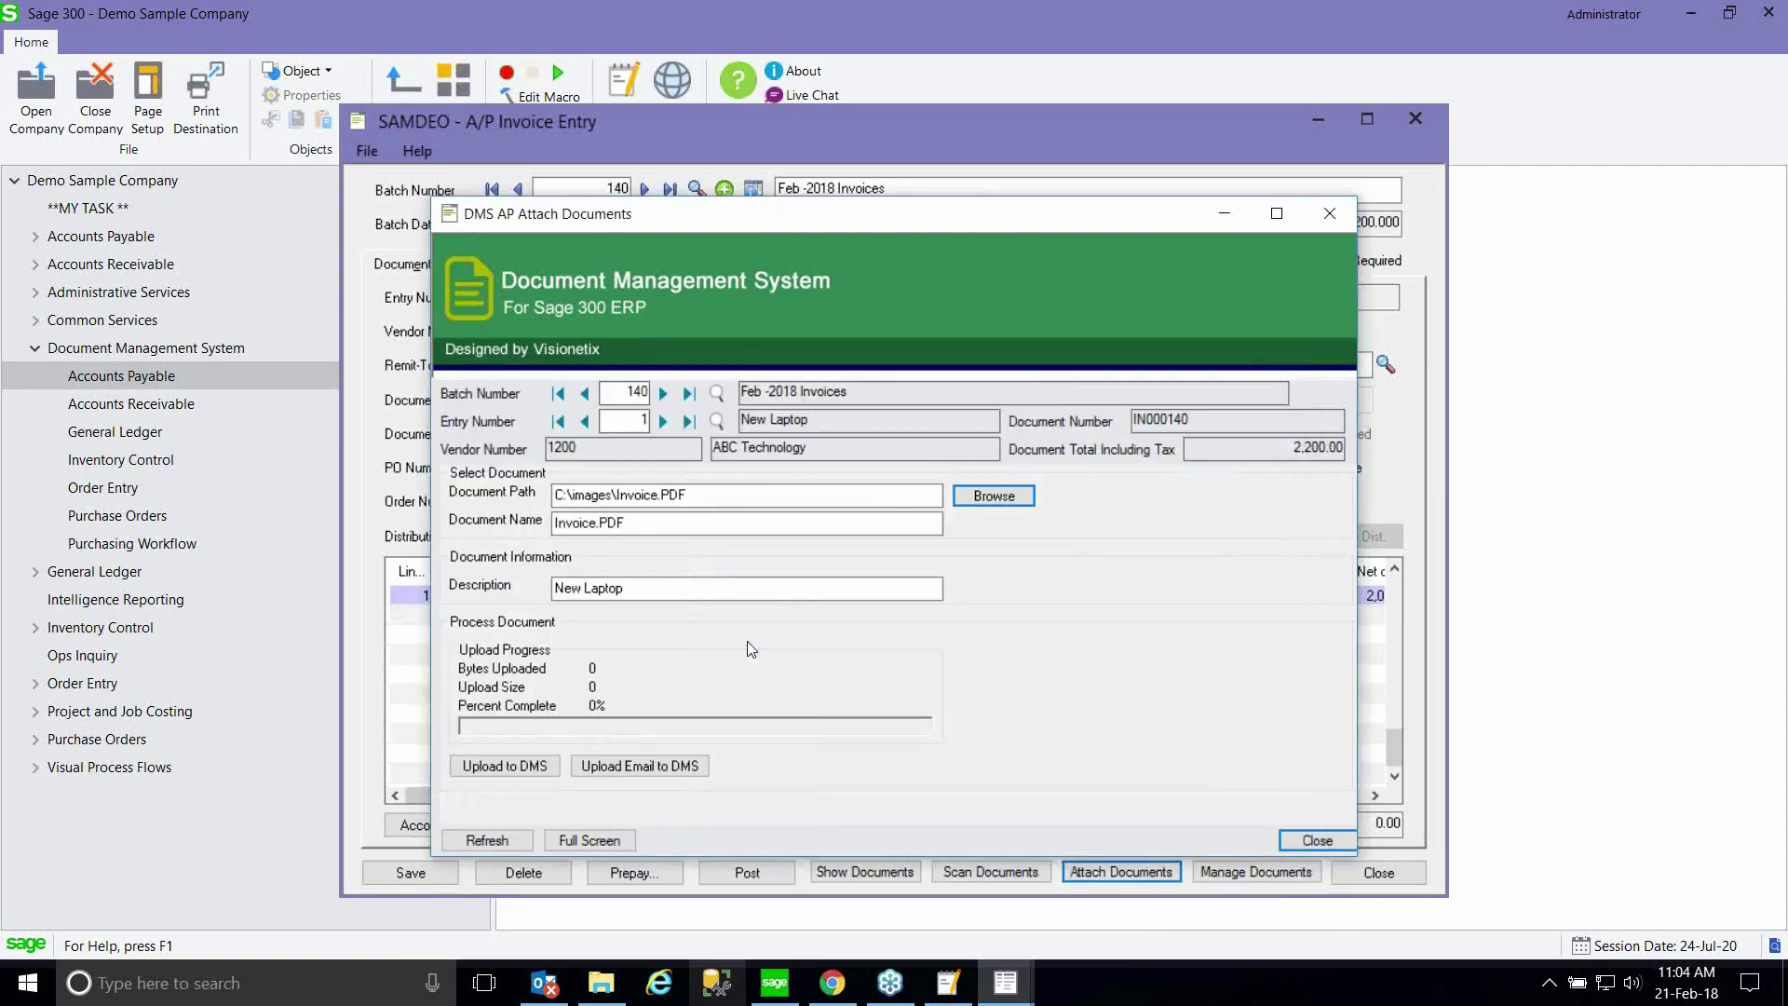
left_click(538, 769)
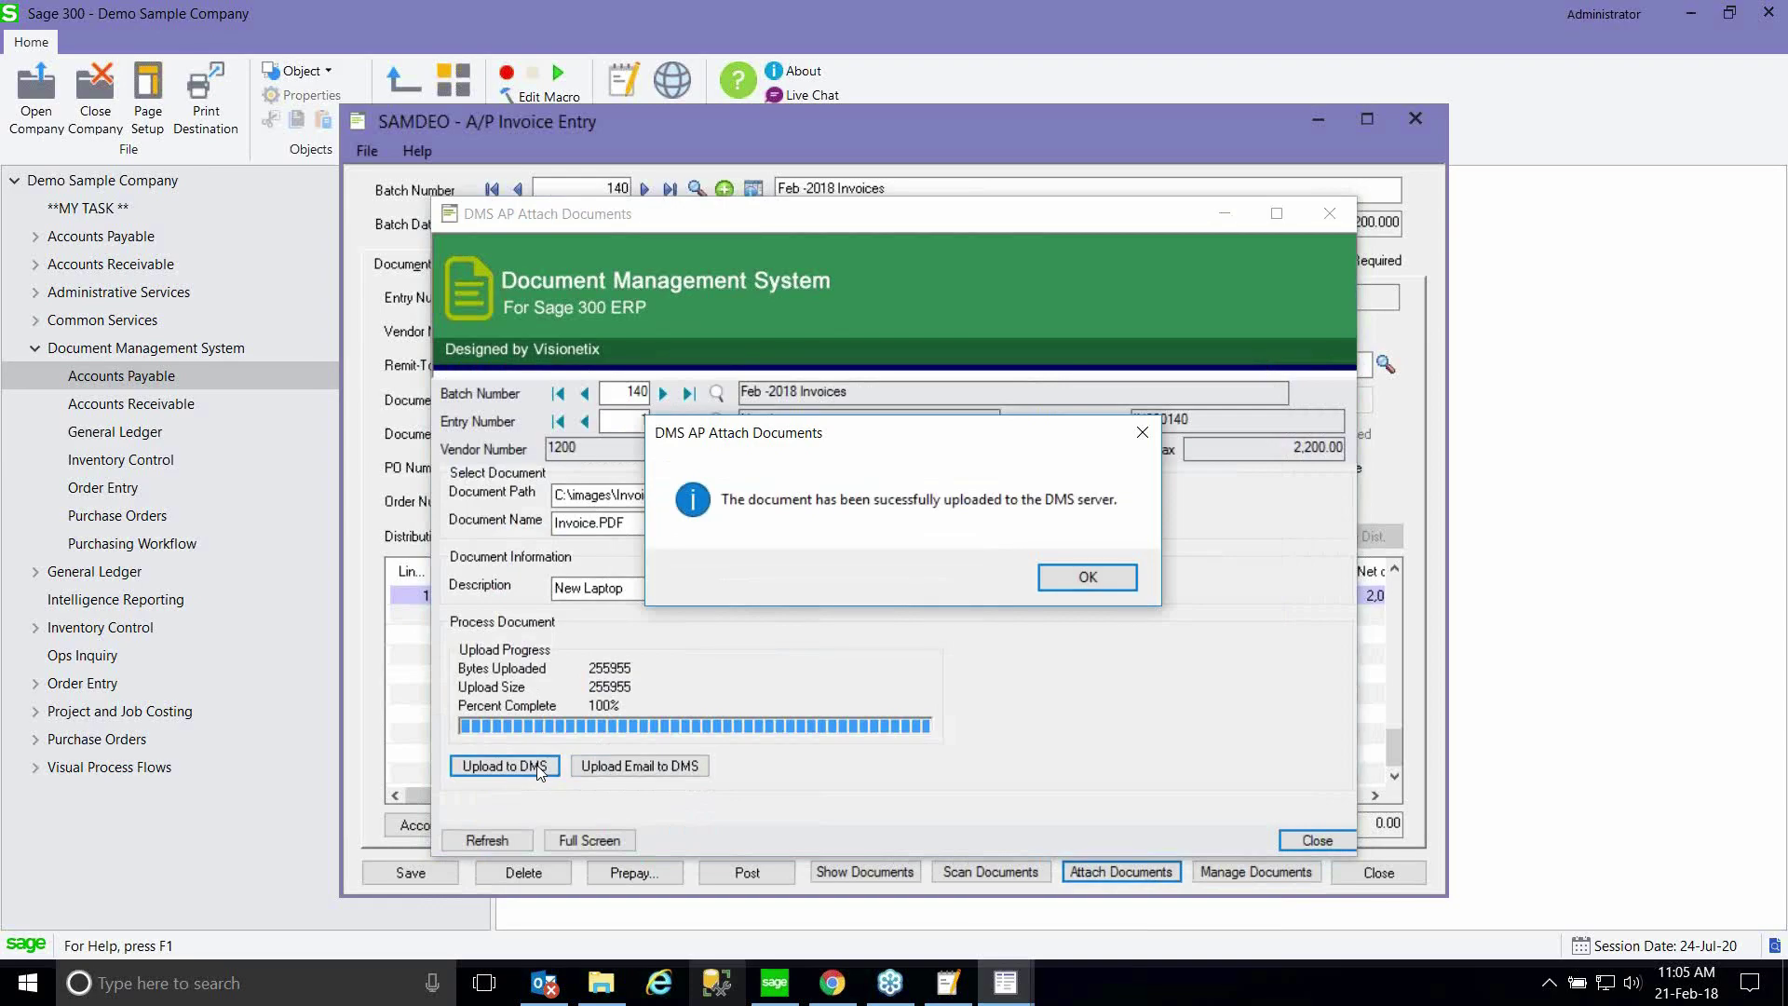
left_click(1077, 579)
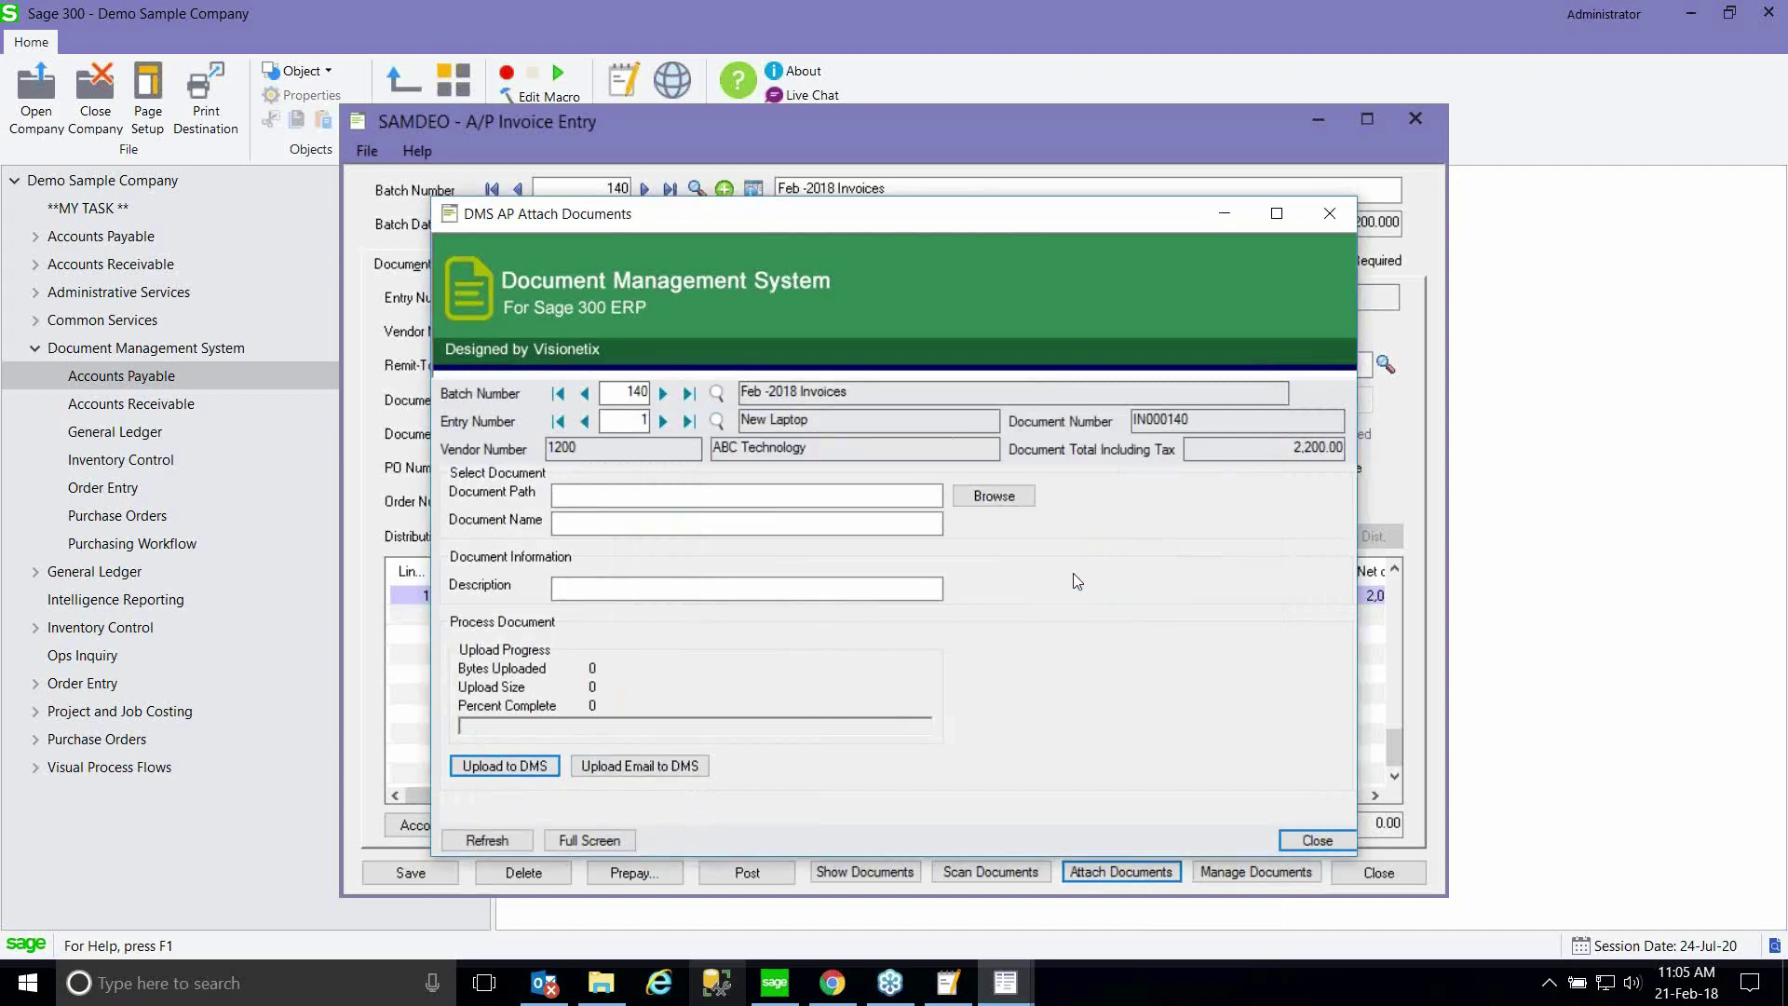
left_click(1312, 841)
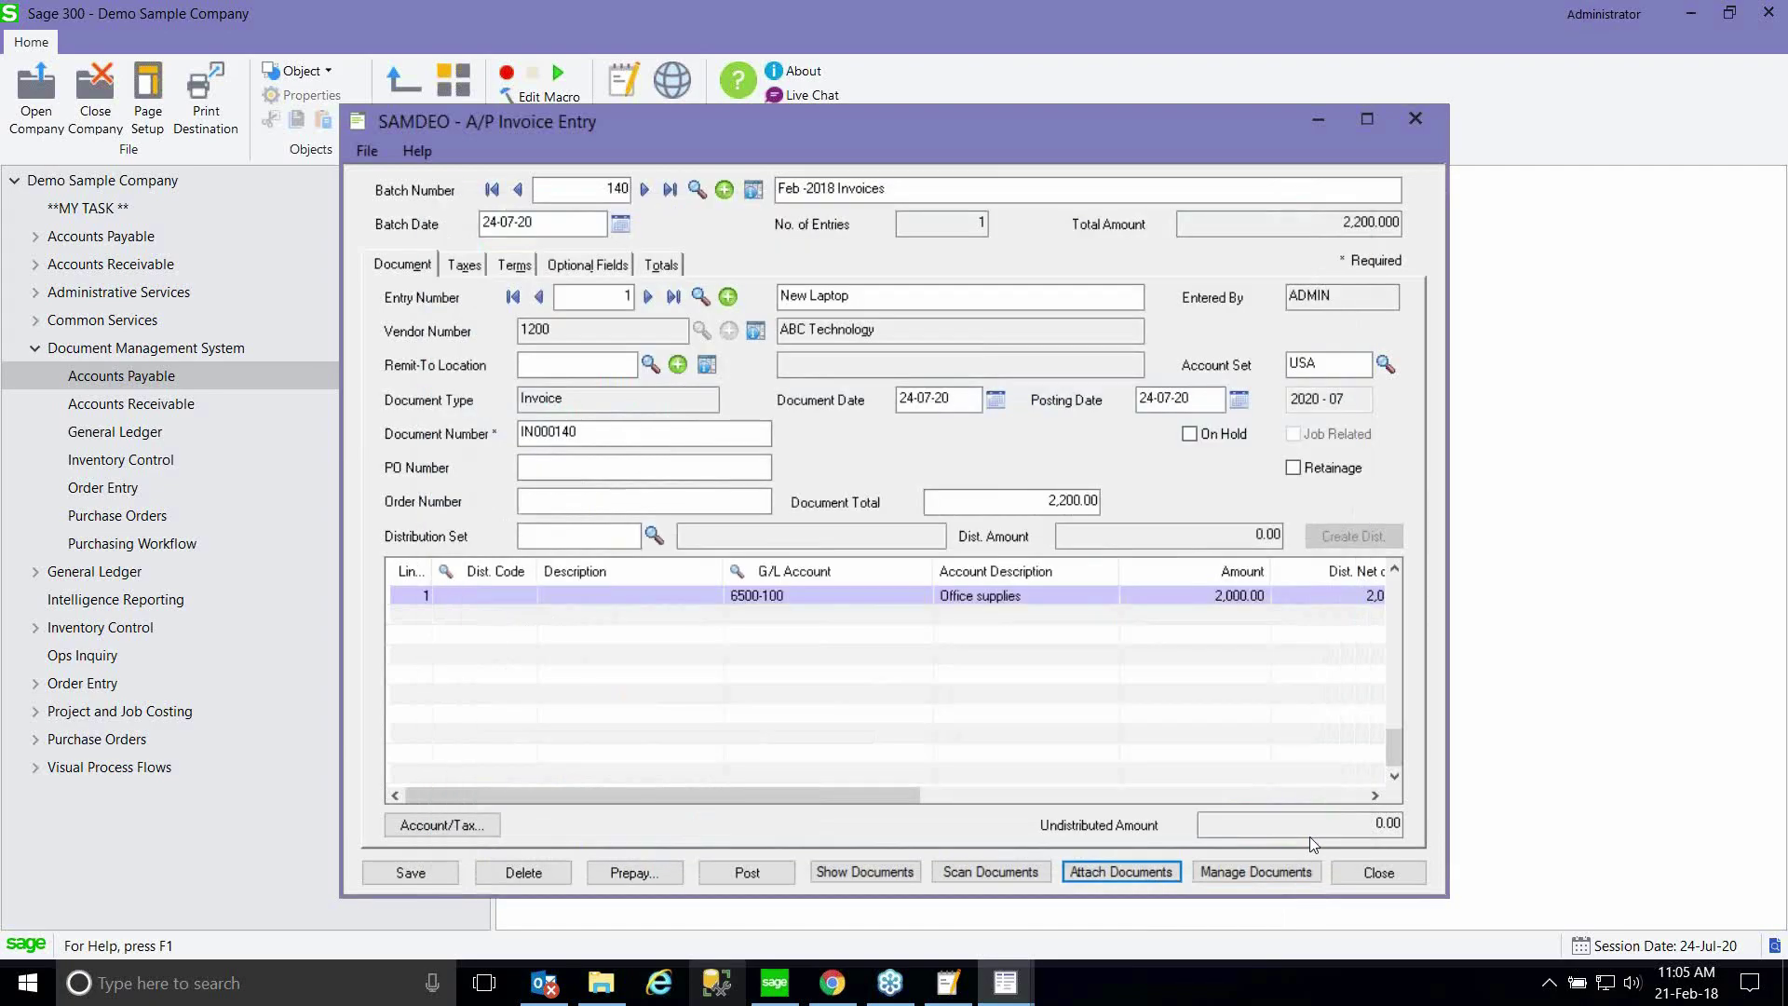
left_click(874, 875)
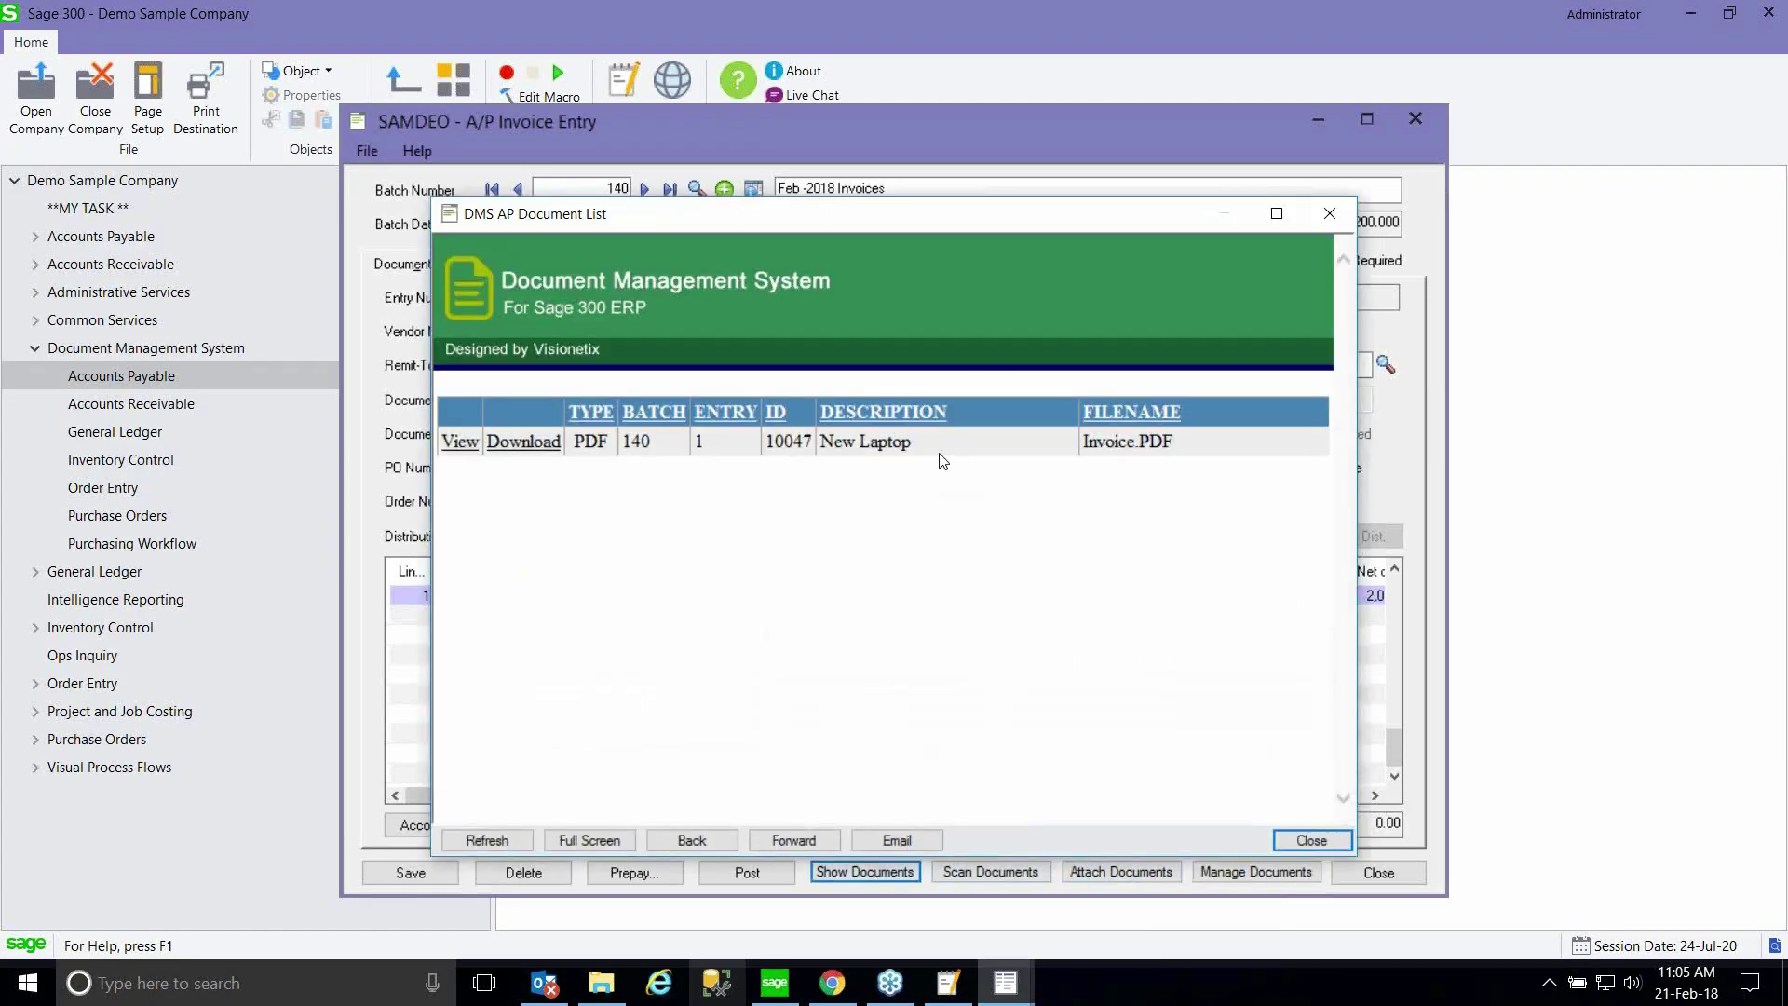
left_click(459, 443)
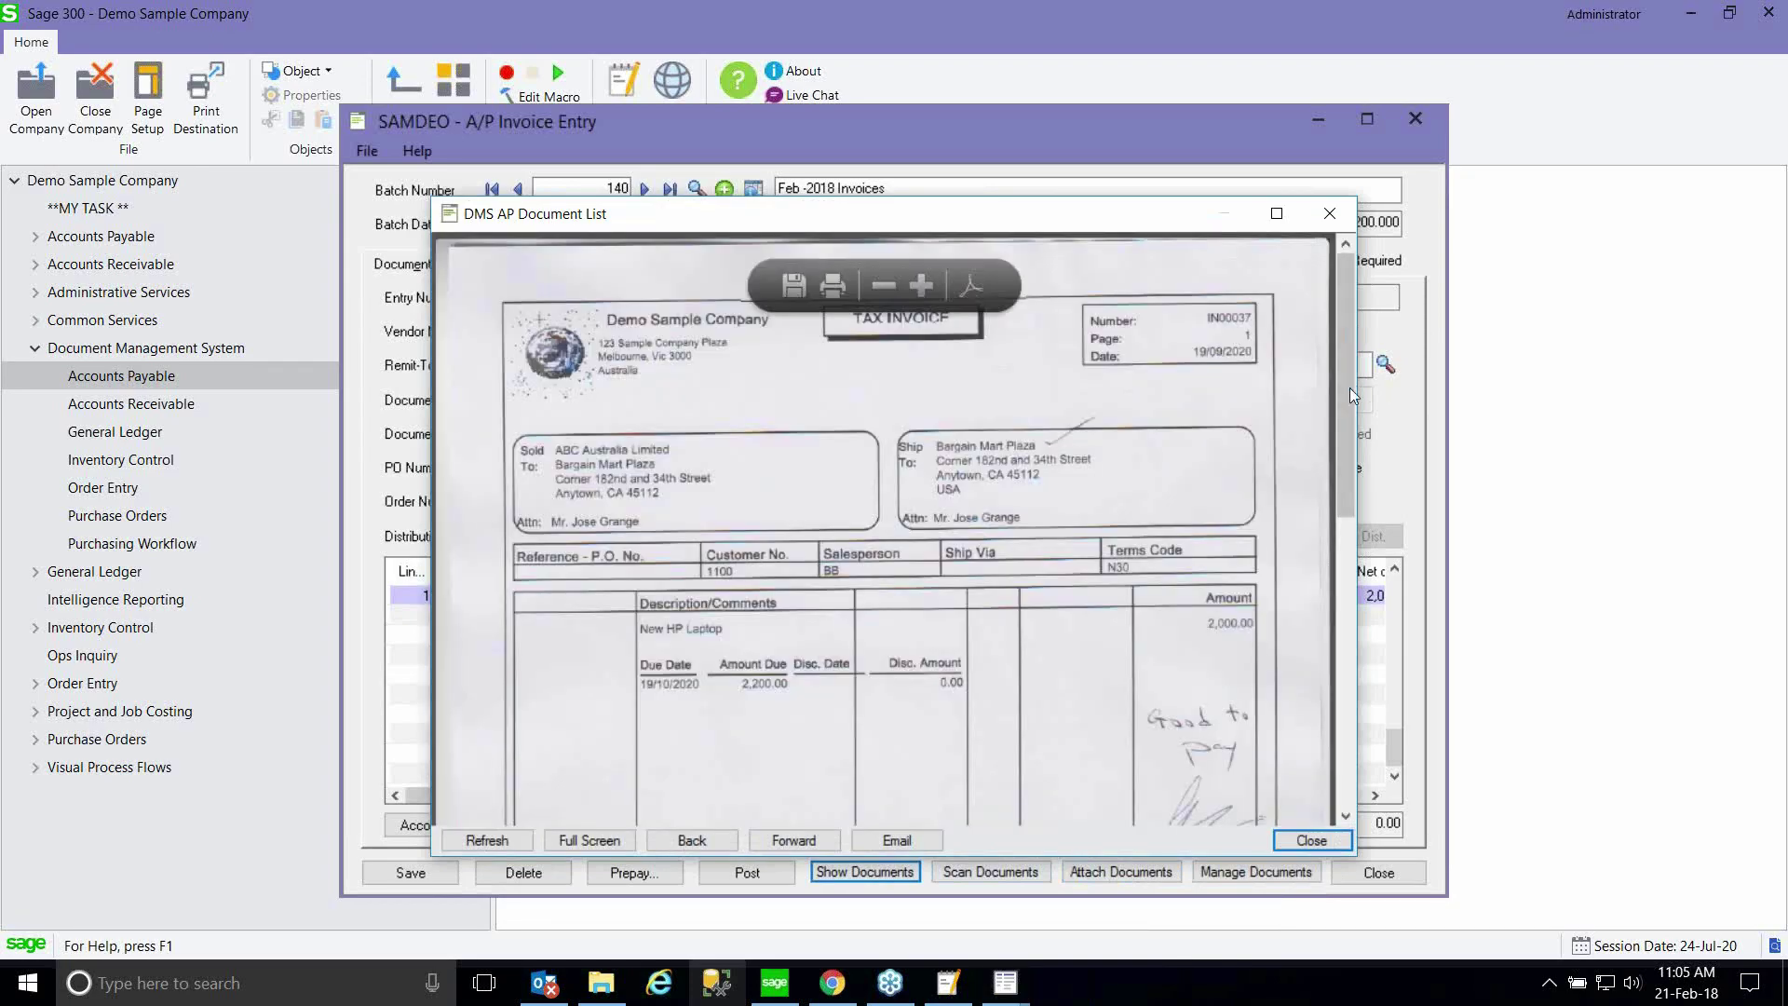
scroll(1345, 428, "down", 1)
left_click_drag(1343, 452, 1327, 192)
left_click(1337, 211)
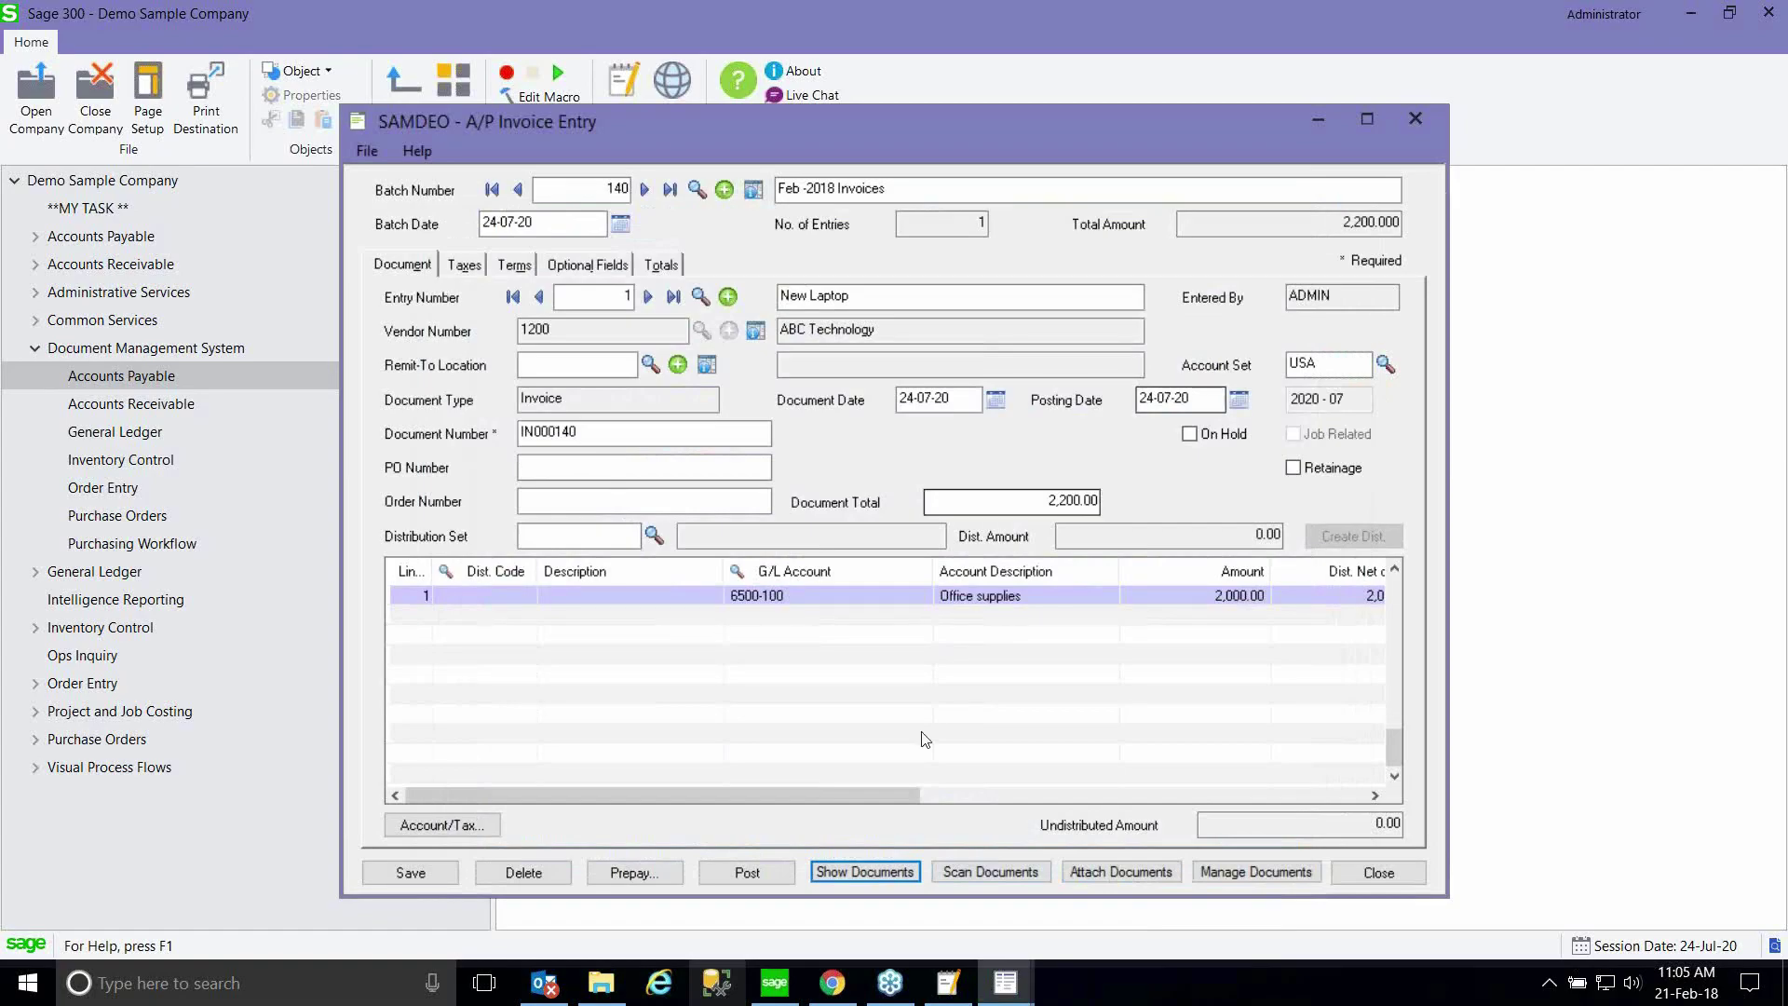
left_click(1108, 870)
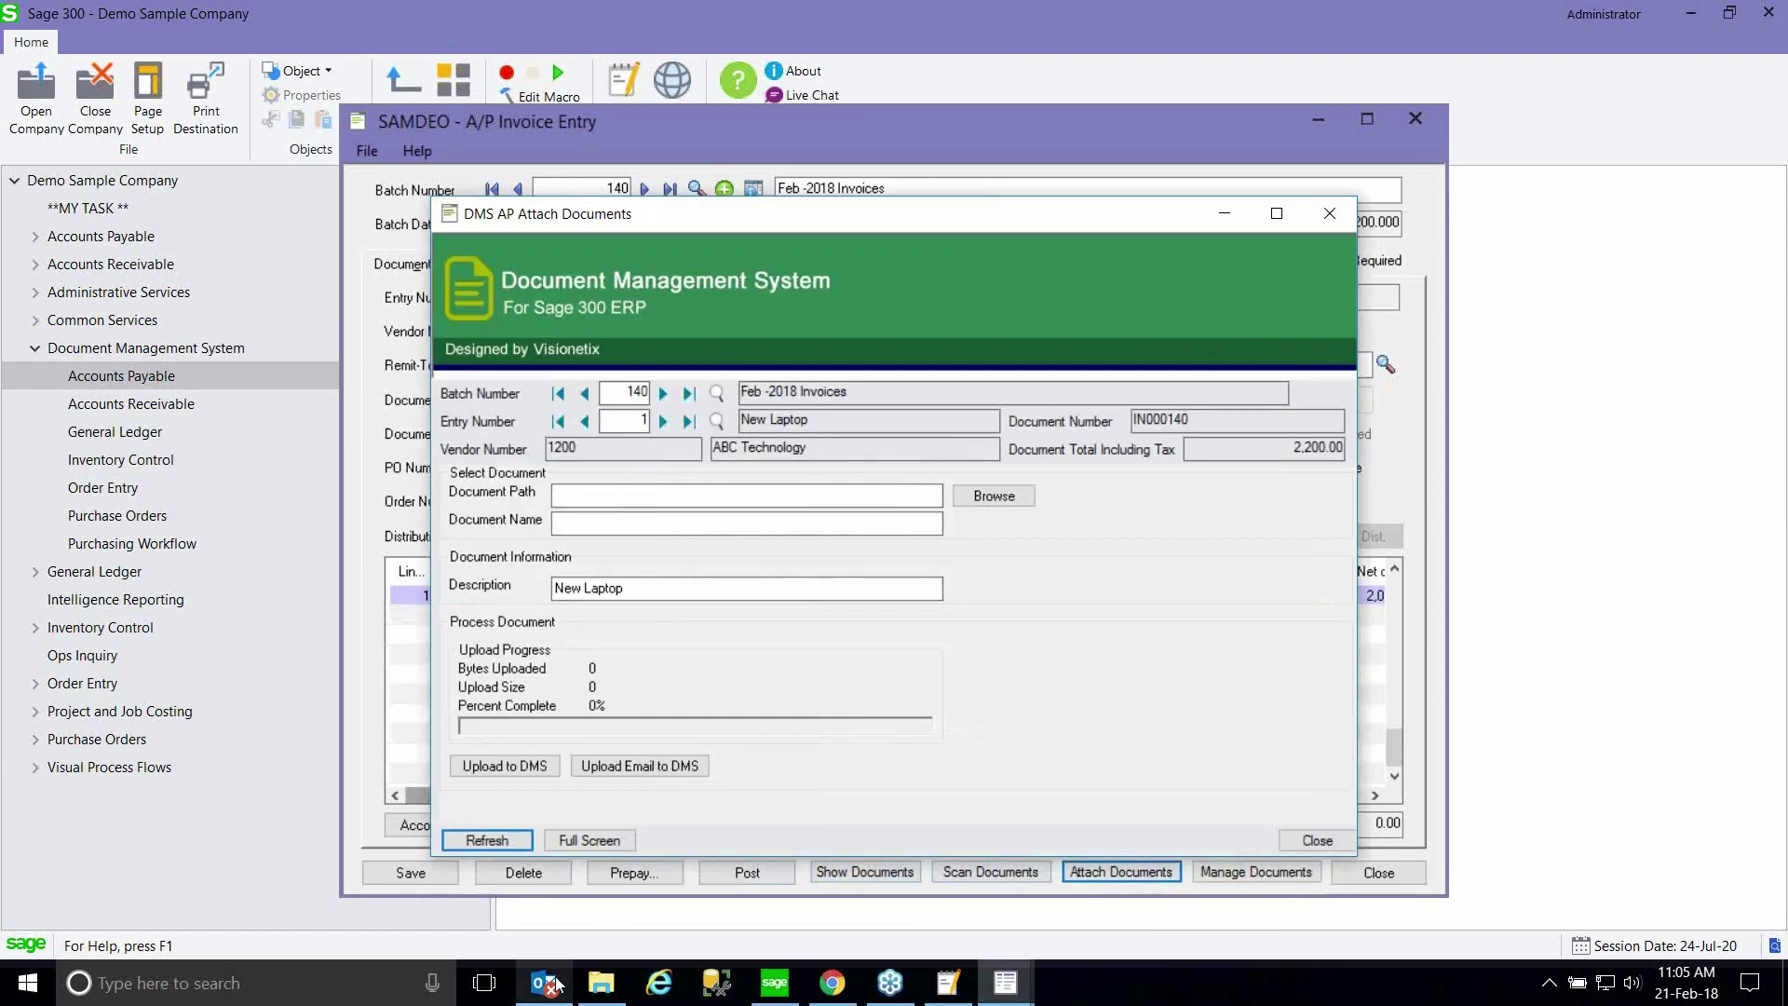
Drag the 'ANZ Sage 300 Payment Processing & Pricing' email from Outlook into the DMS drop area.
left_click(640, 768)
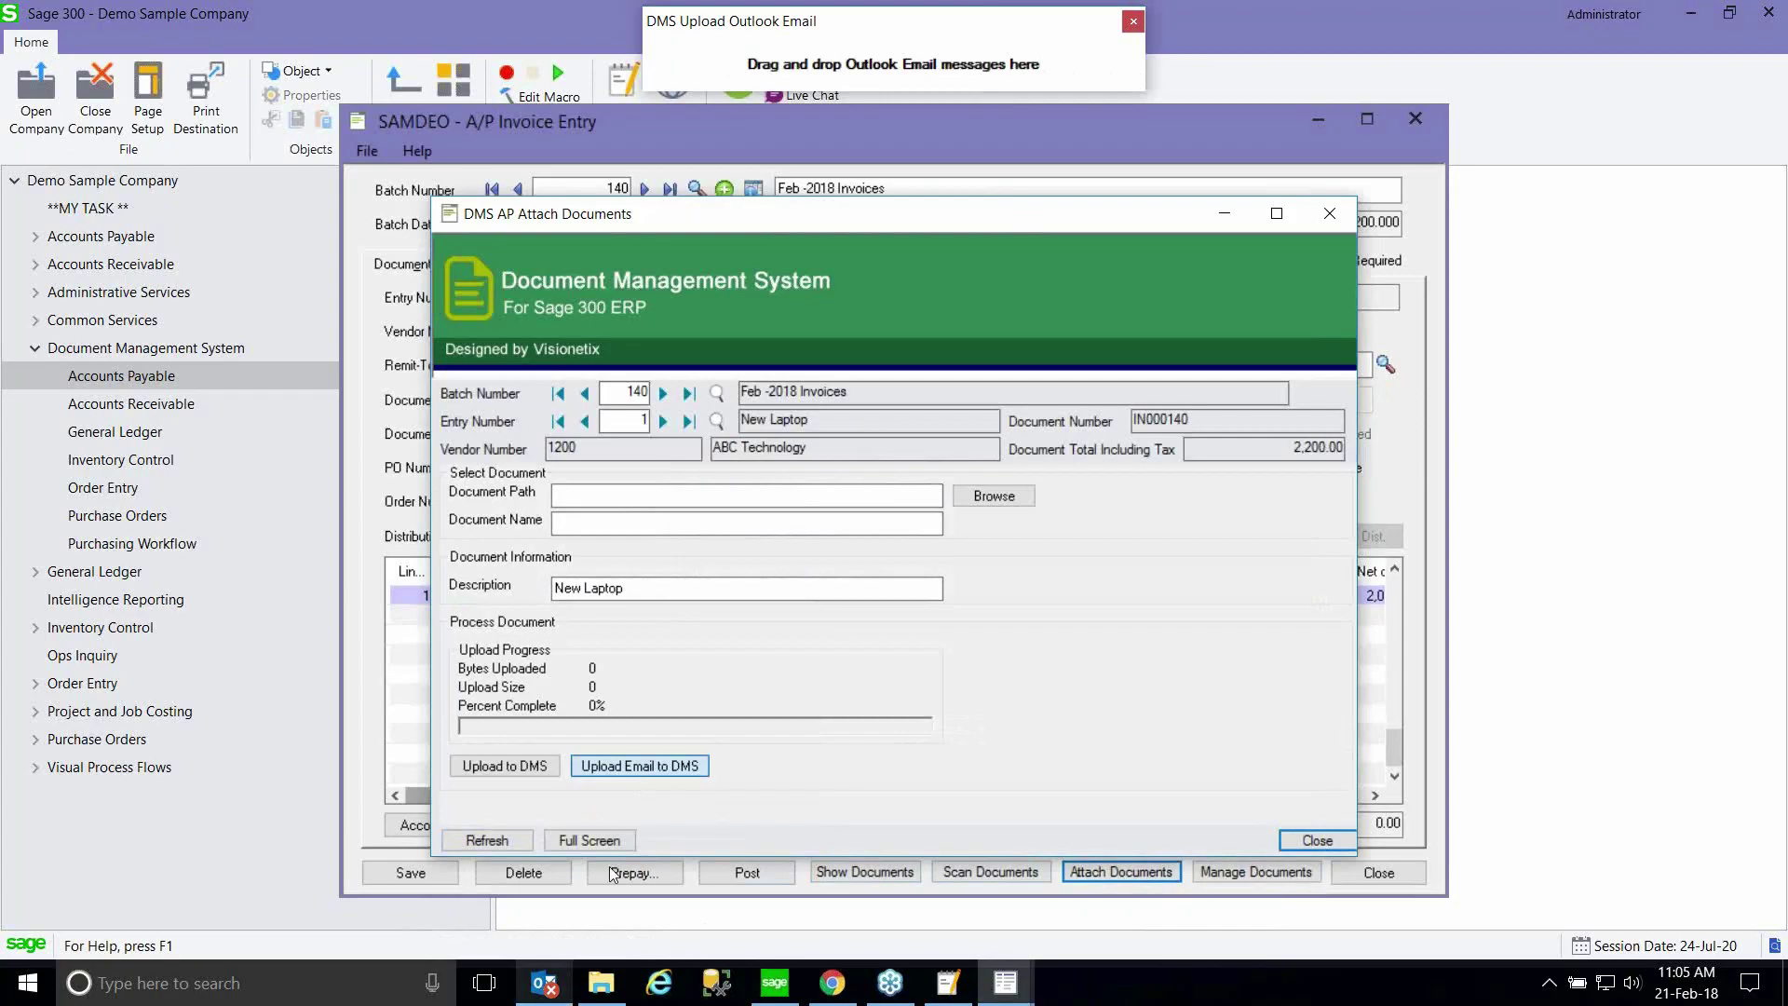
left_click(556, 997)
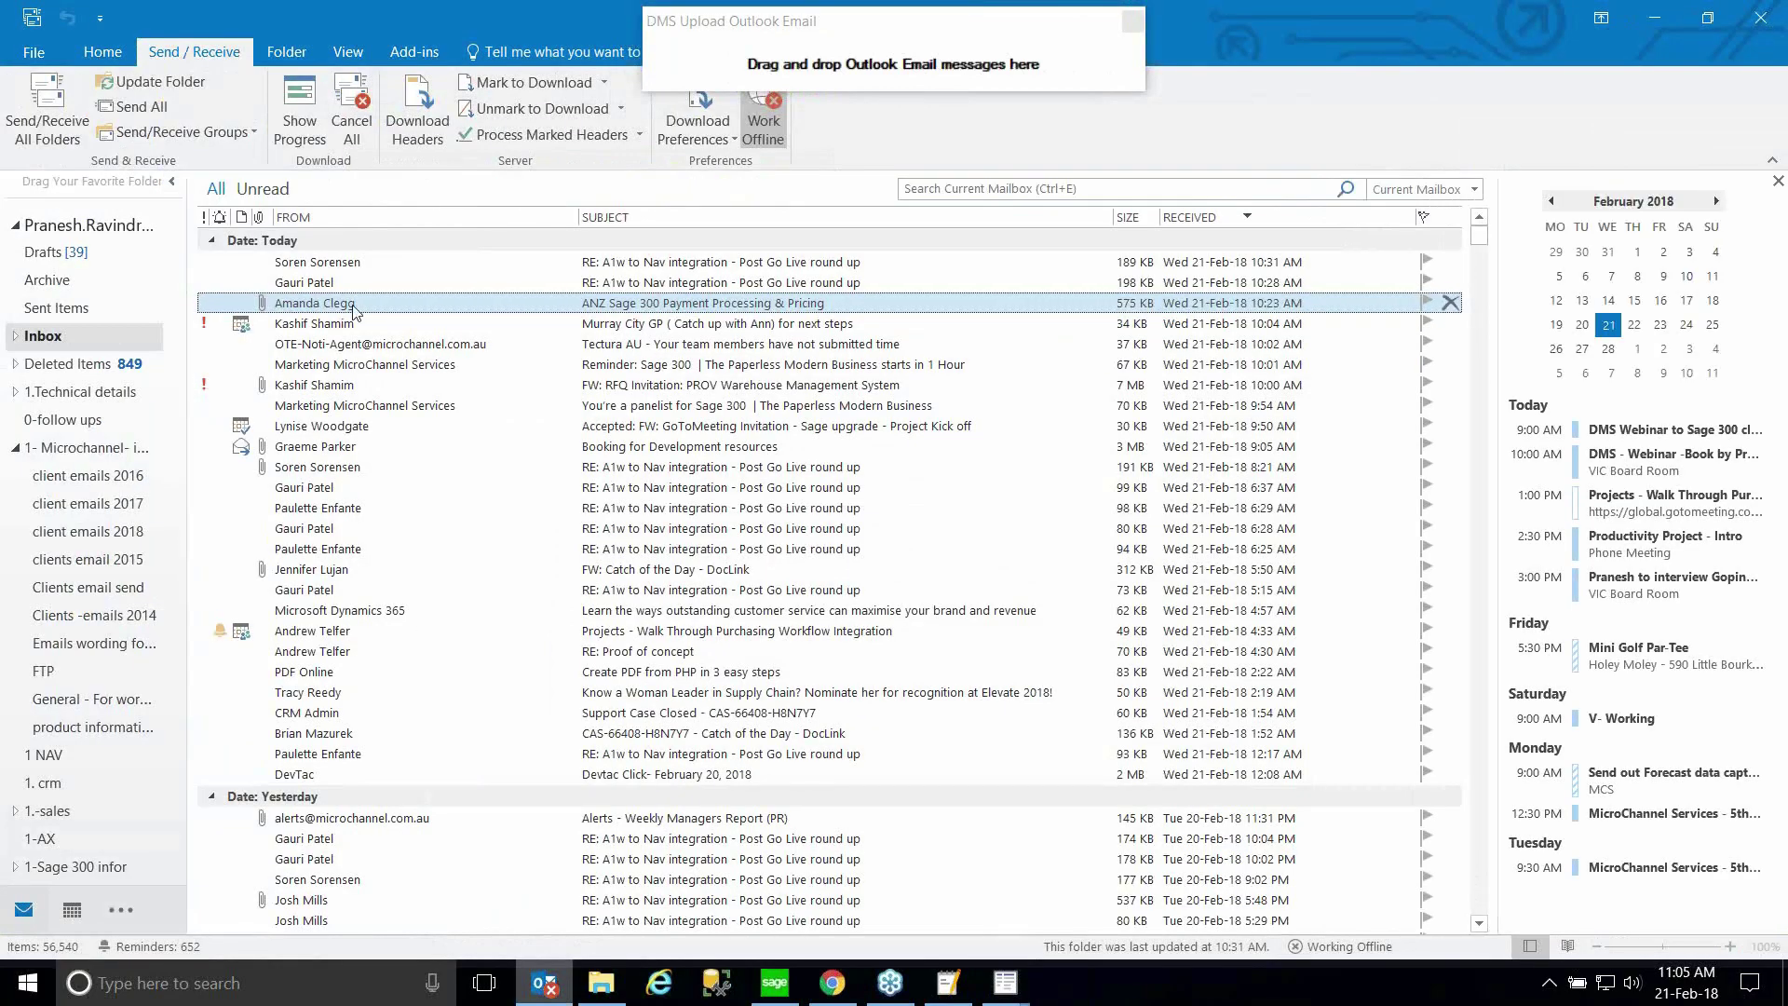
left_click_drag(484, 302, 817, 44)
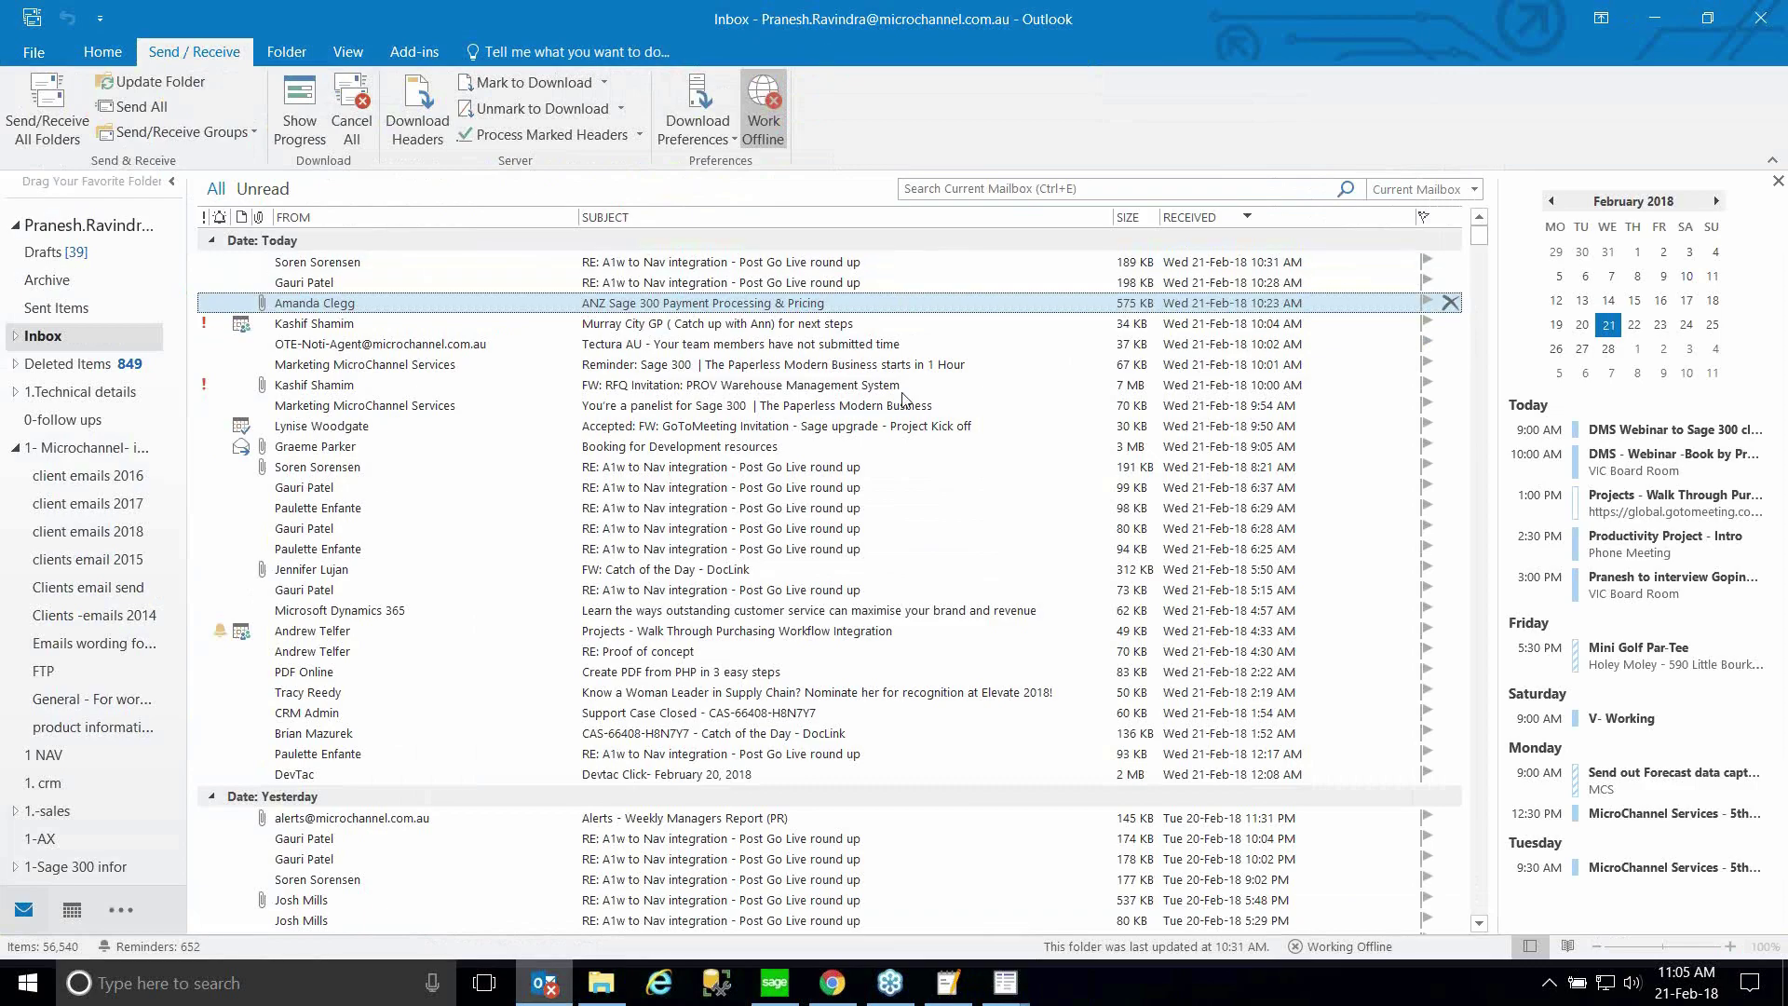
Confirm the email upload in A/P Invoice Entry and list the invoice's attached documents.
left_click(1012, 992)
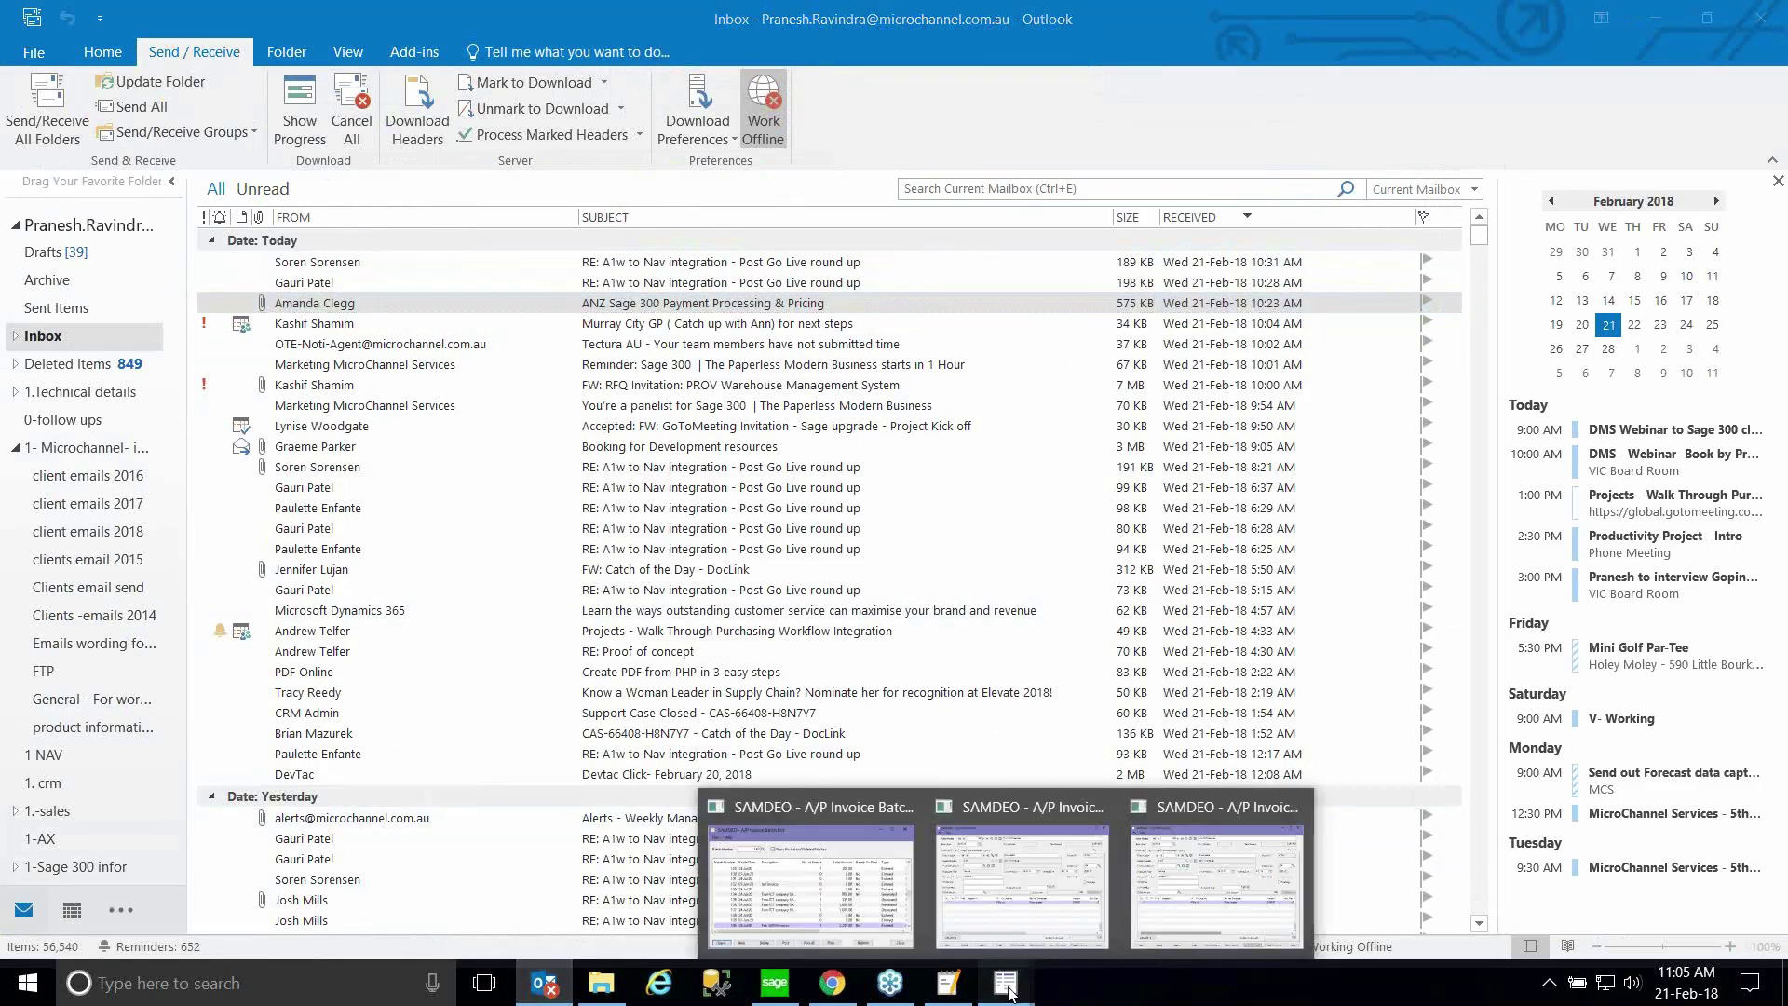
left_click(1208, 904)
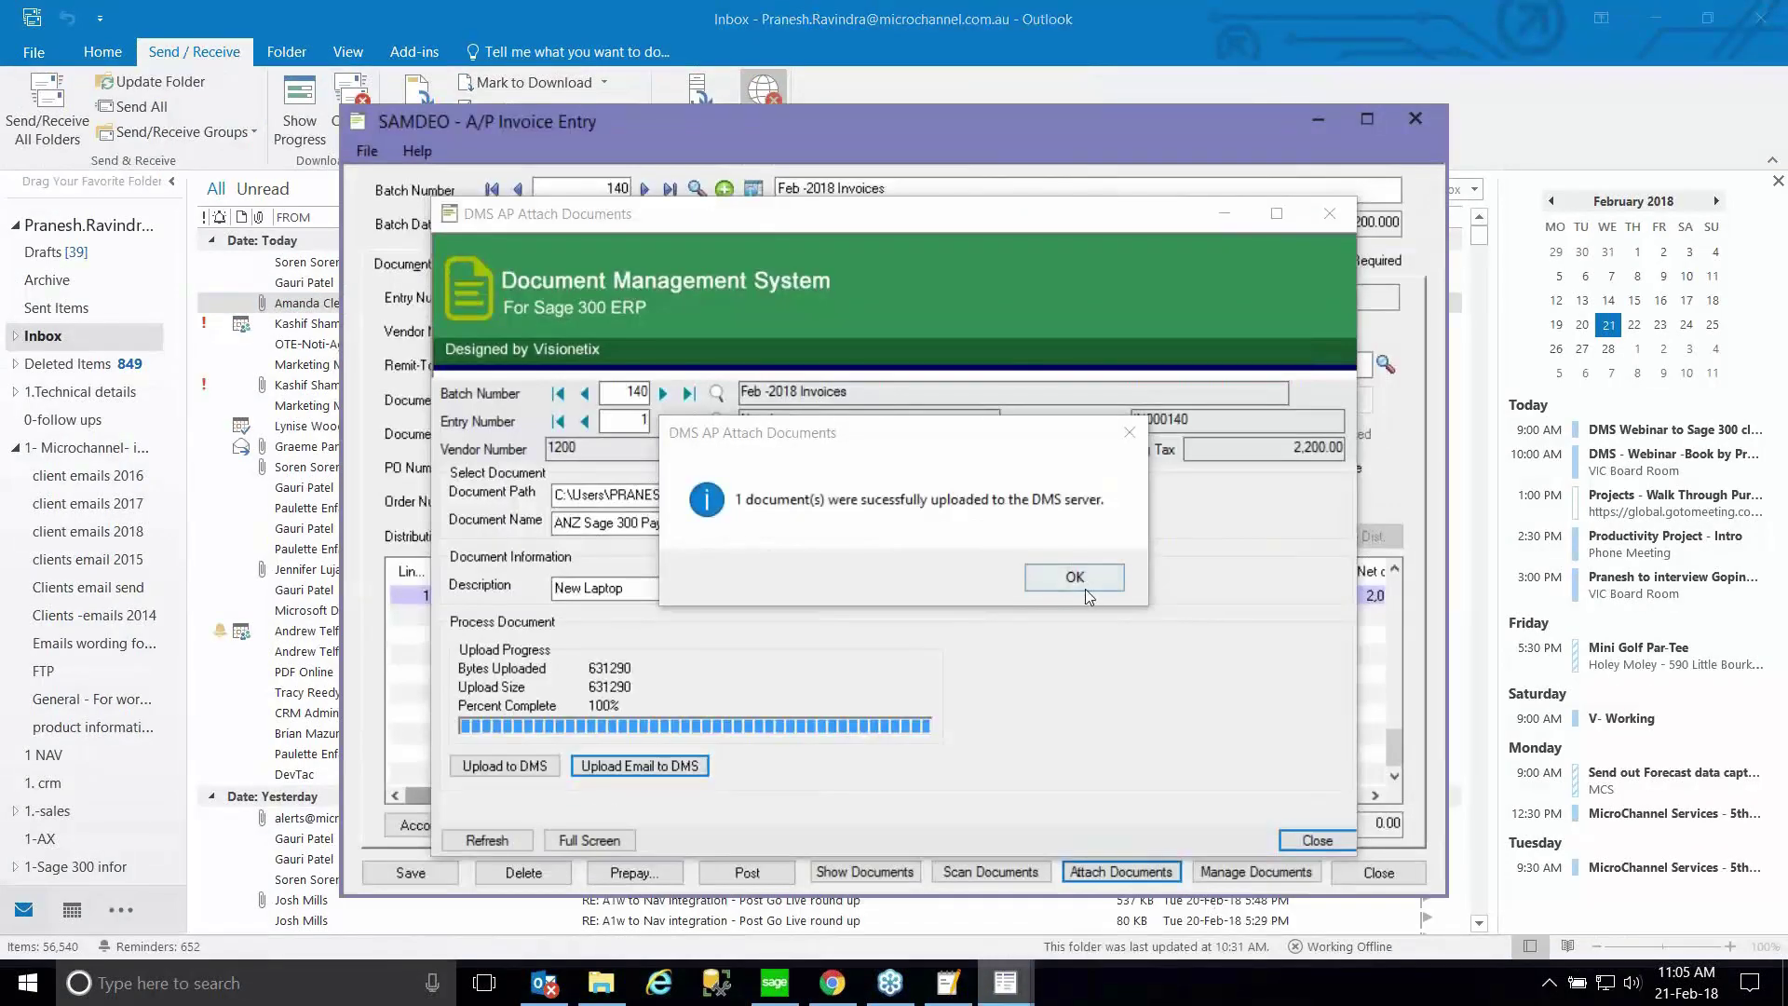
left_click(1084, 587)
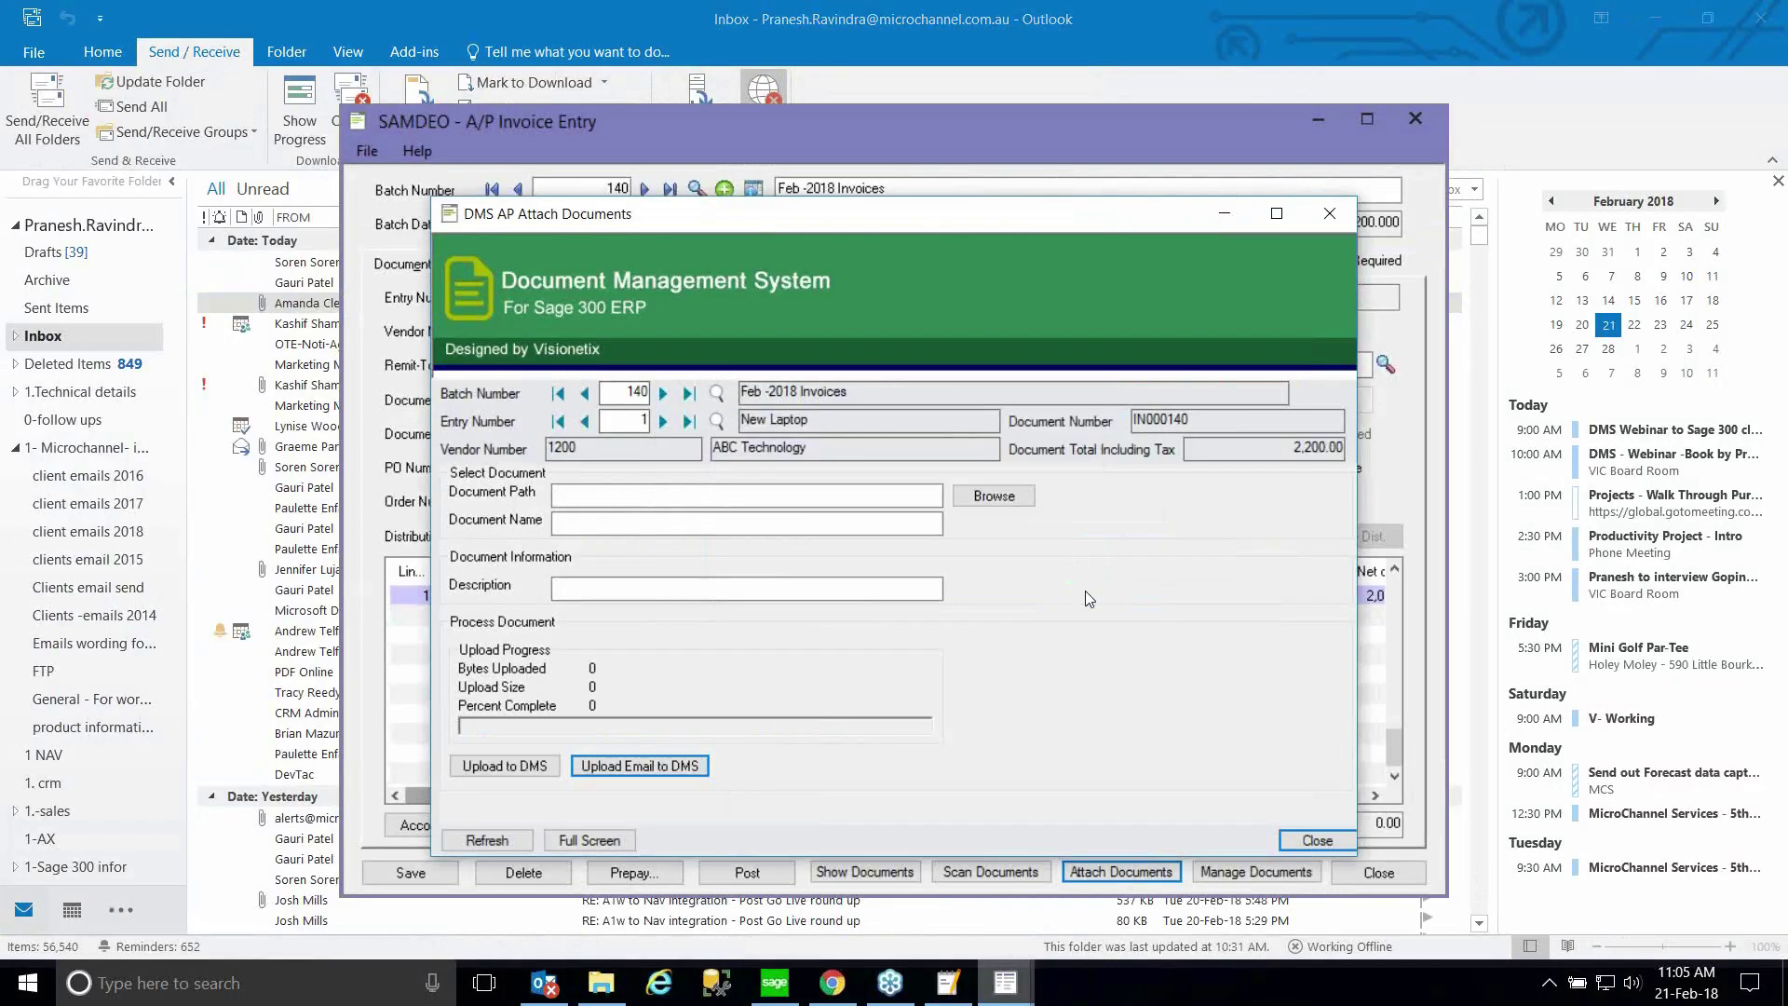
left_click(1306, 847)
left_click(866, 873)
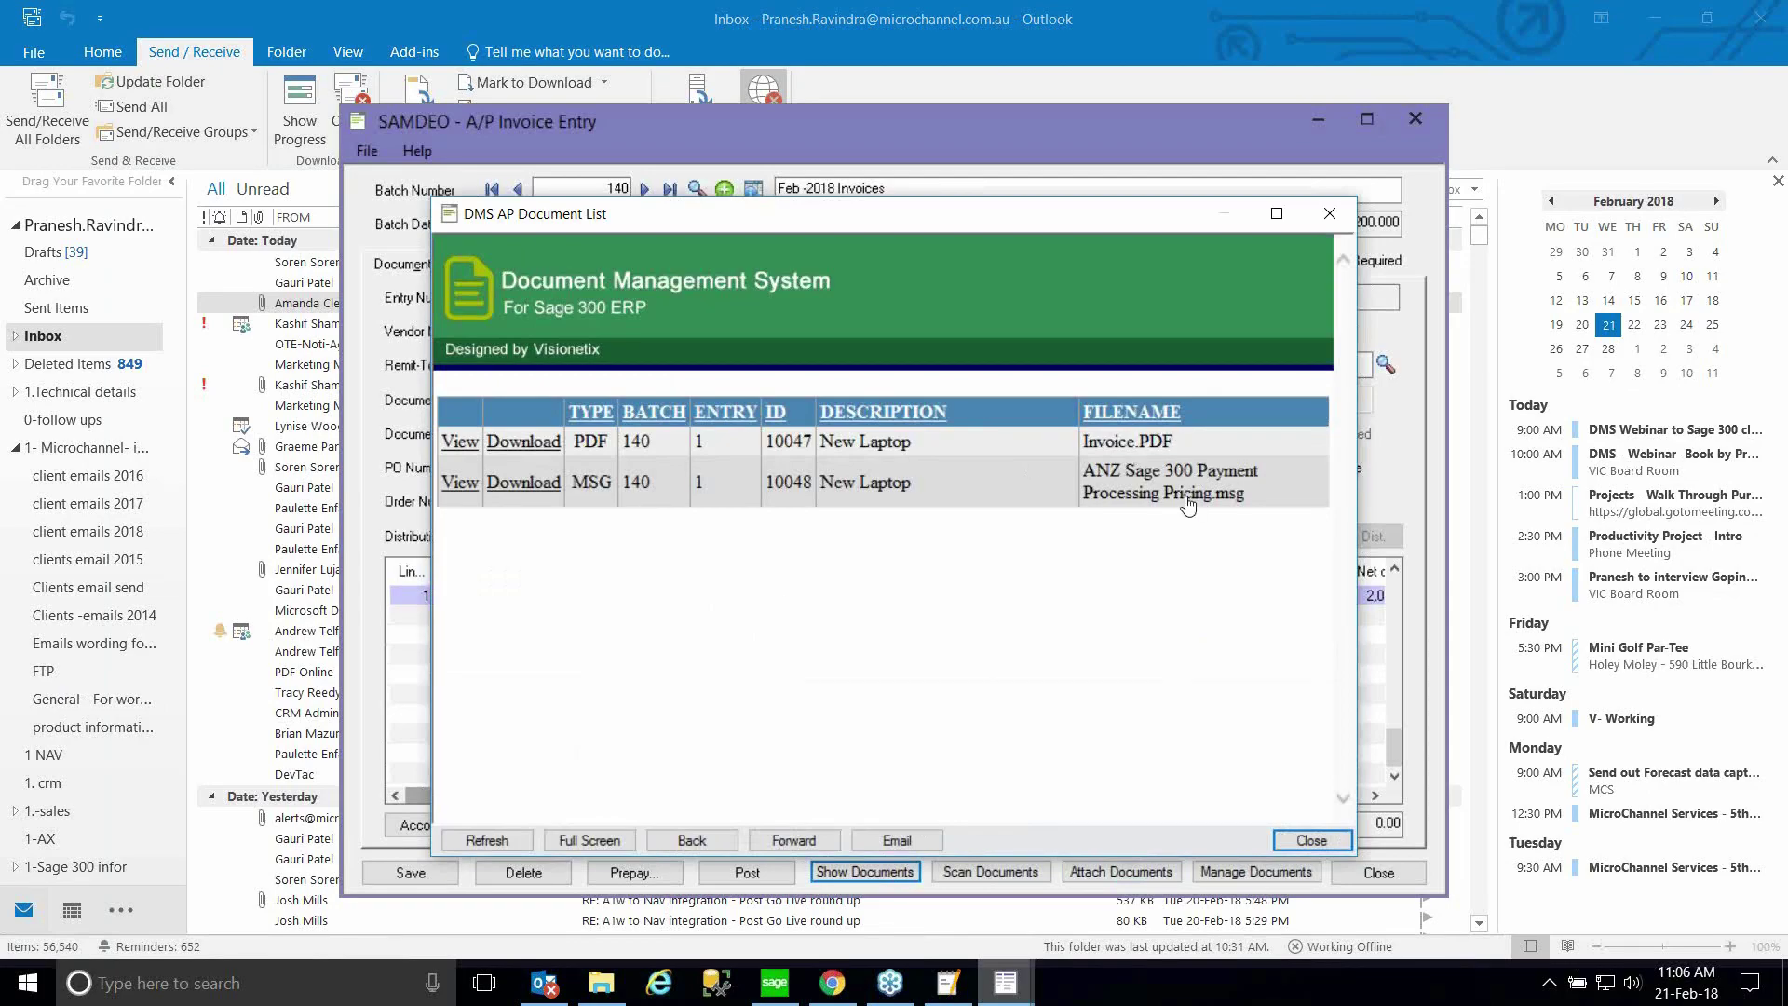
View the attached ANZ email message, then close the DMS AP Document List.
left_click(461, 482)
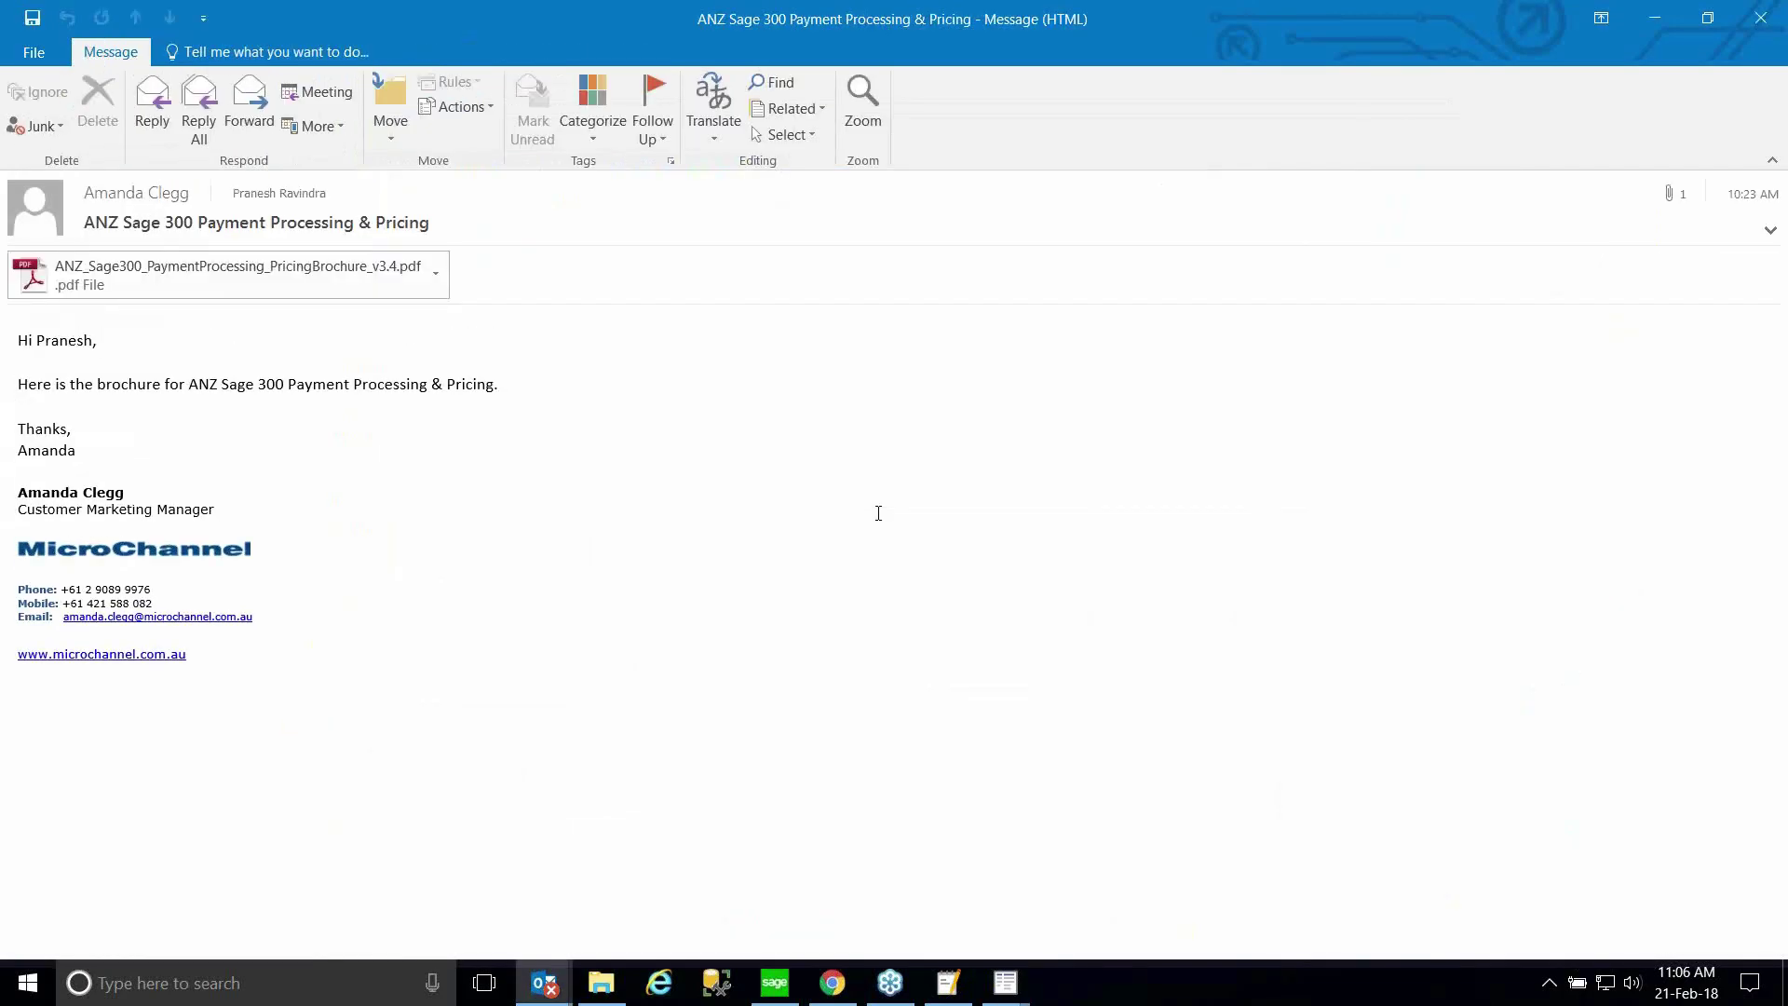
key("Escape")
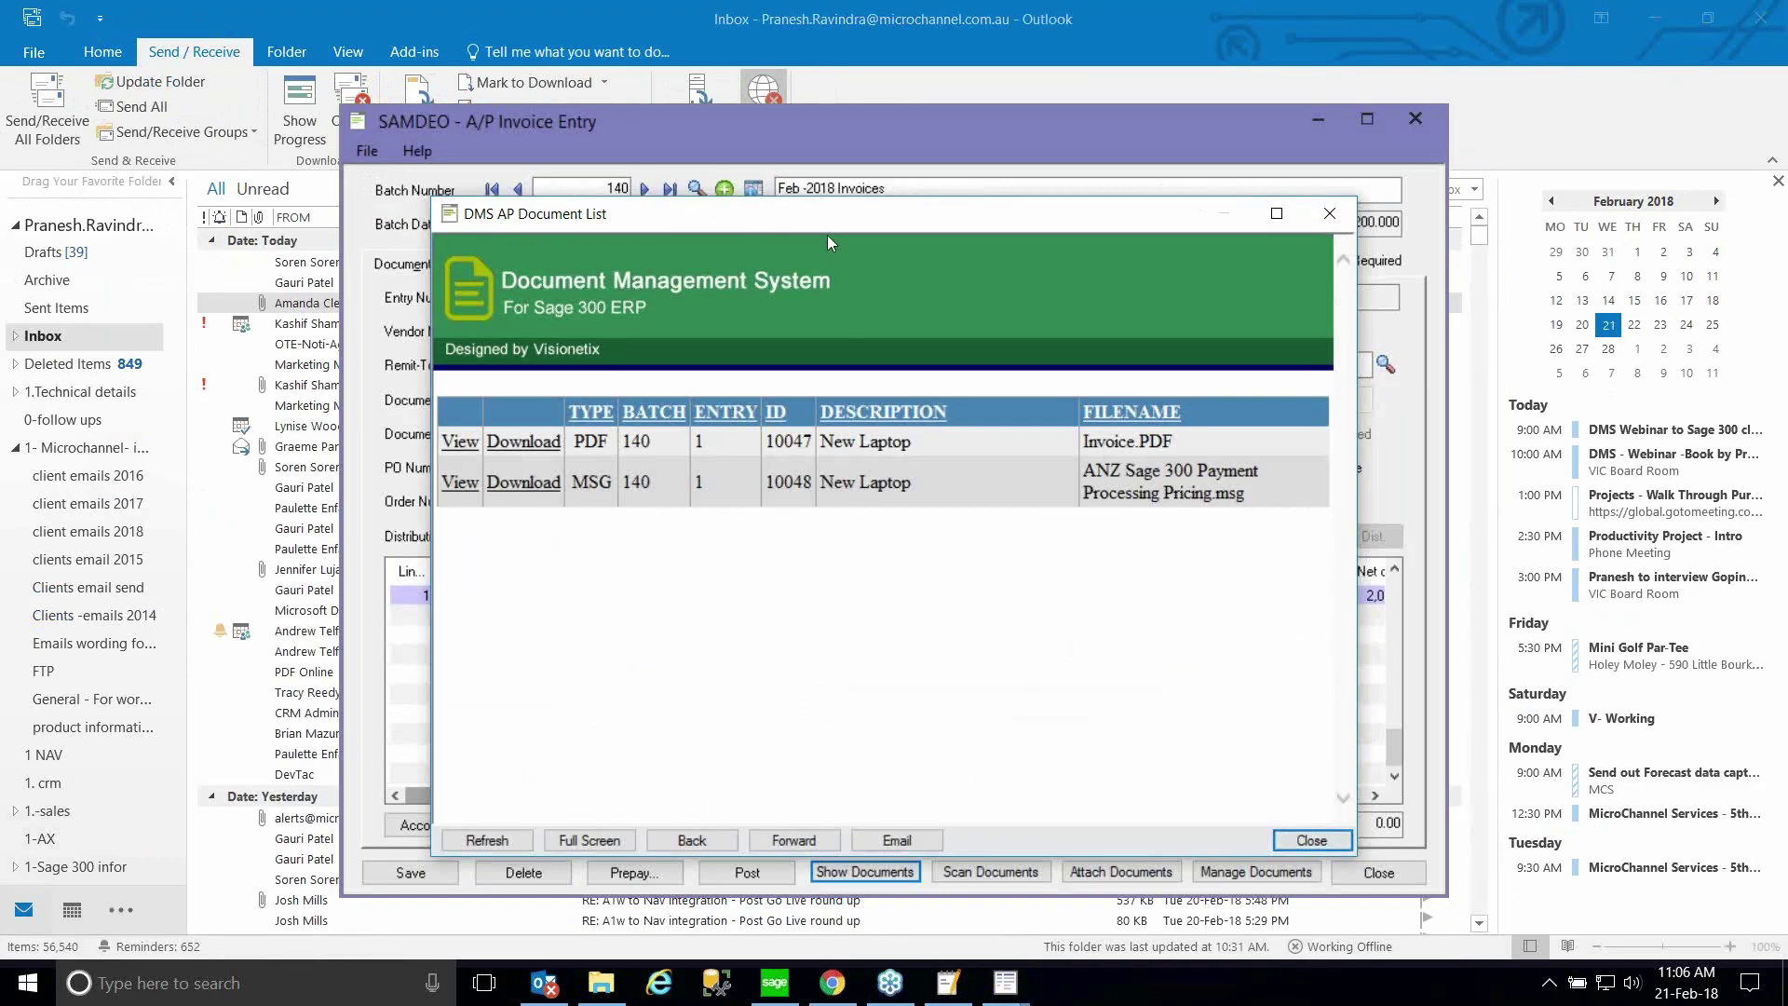
left_click_drag(807, 219, 1000, 190)
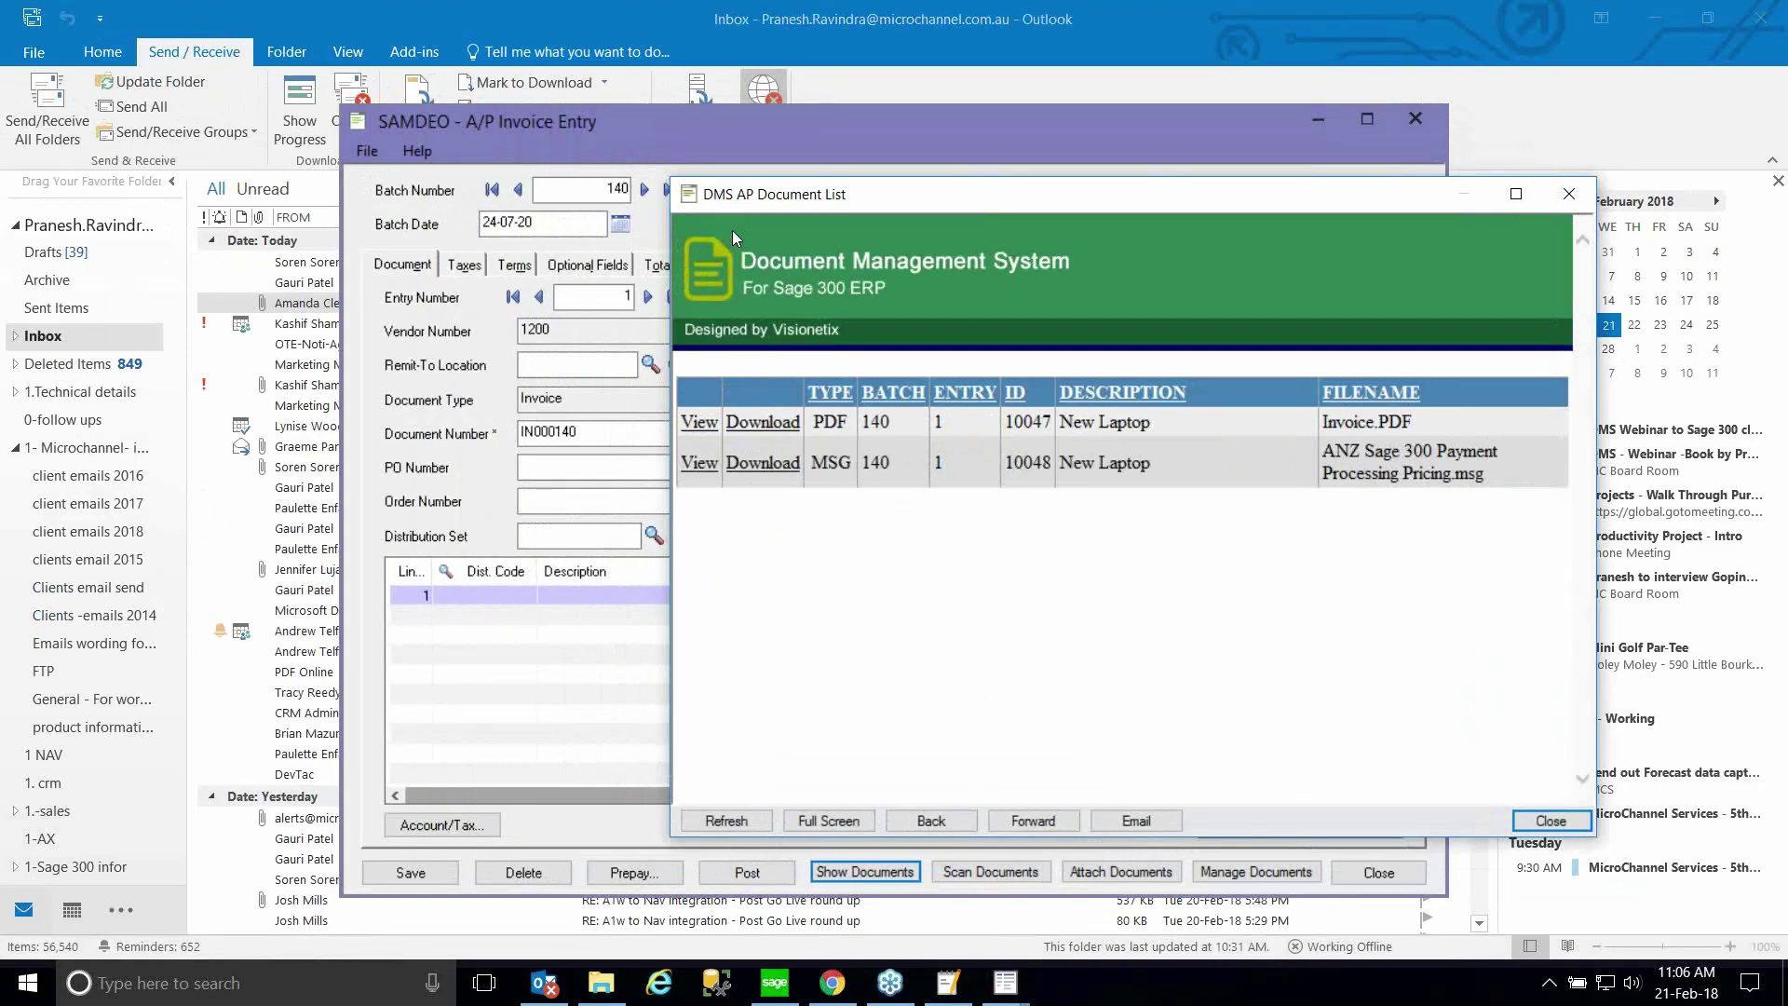
left_click(1550, 820)
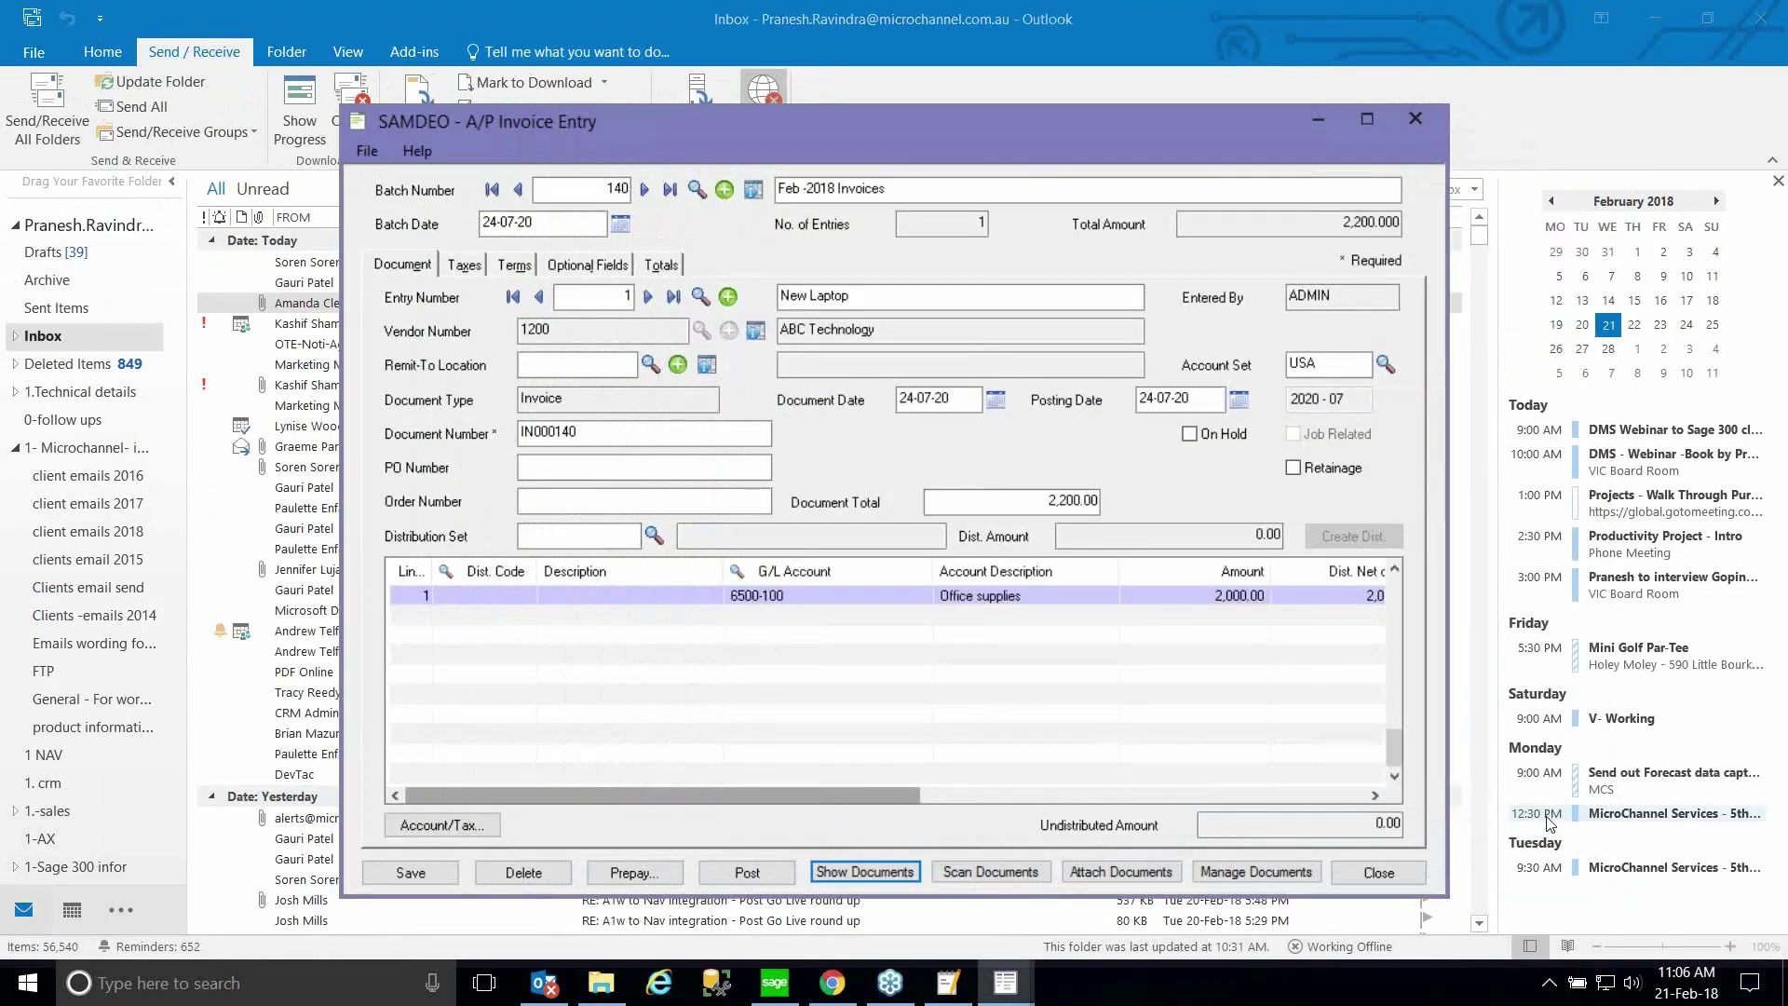
Scan the paper invoice and review the scanned image in the editor.
left_click(1018, 879)
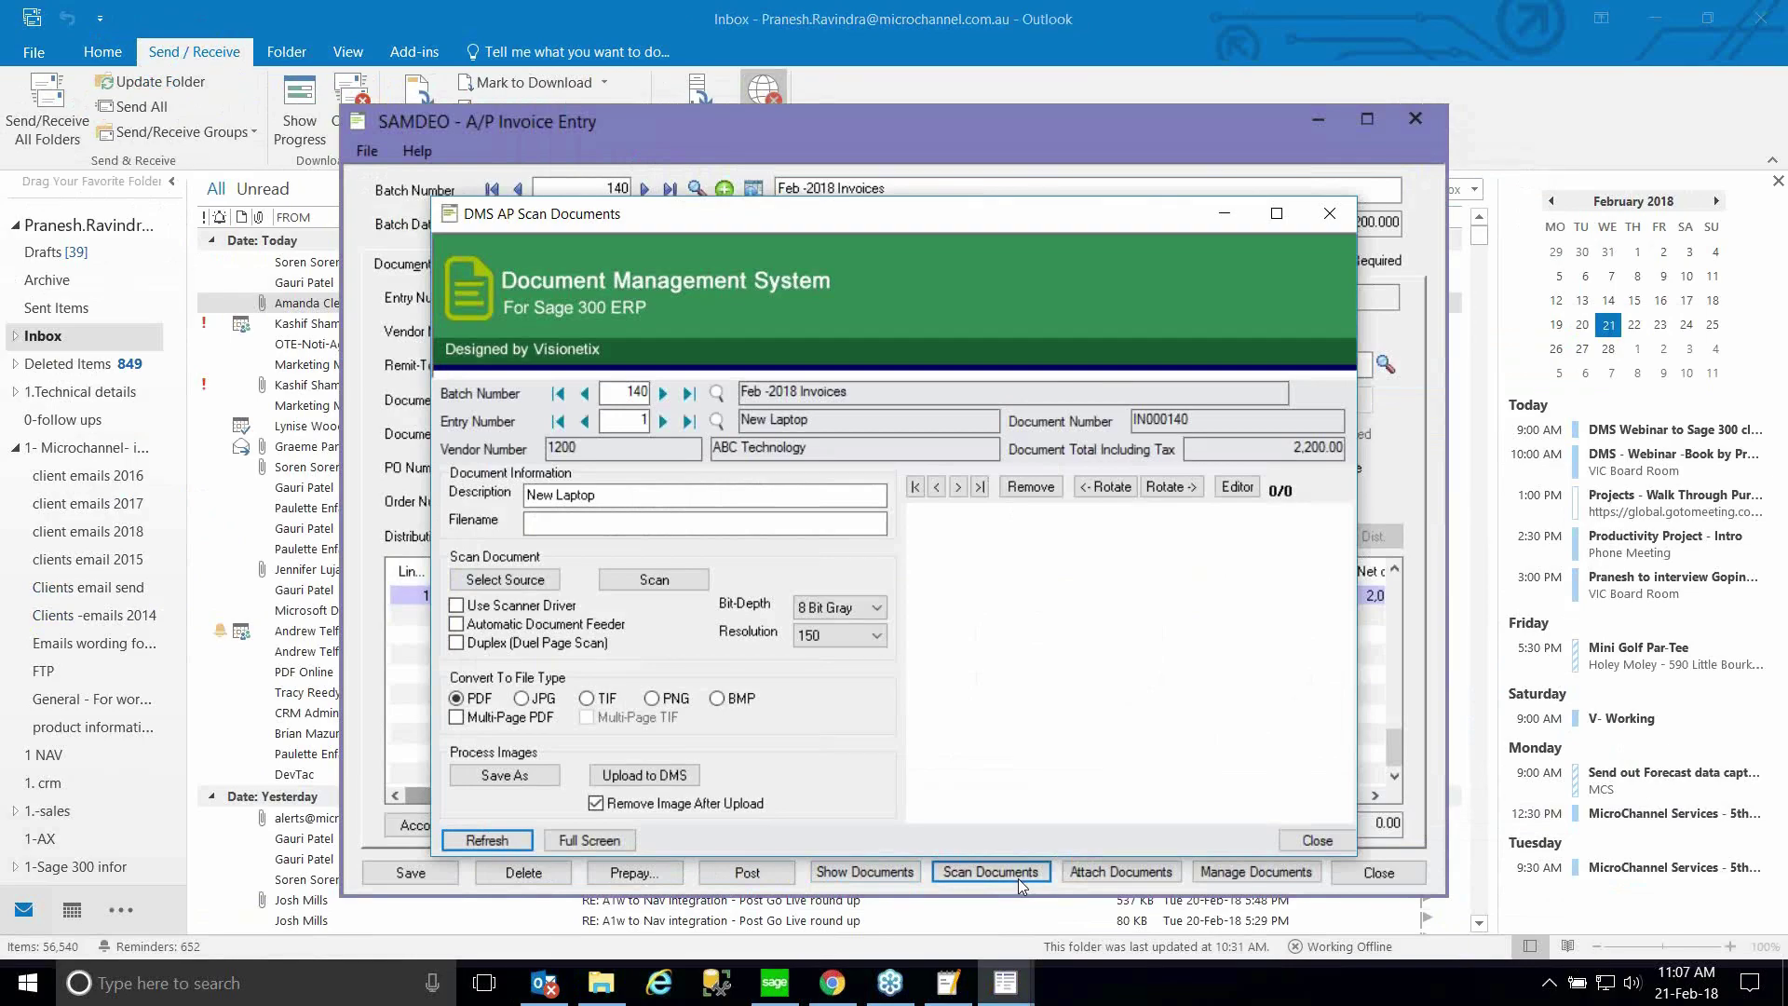
left_click(677, 583)
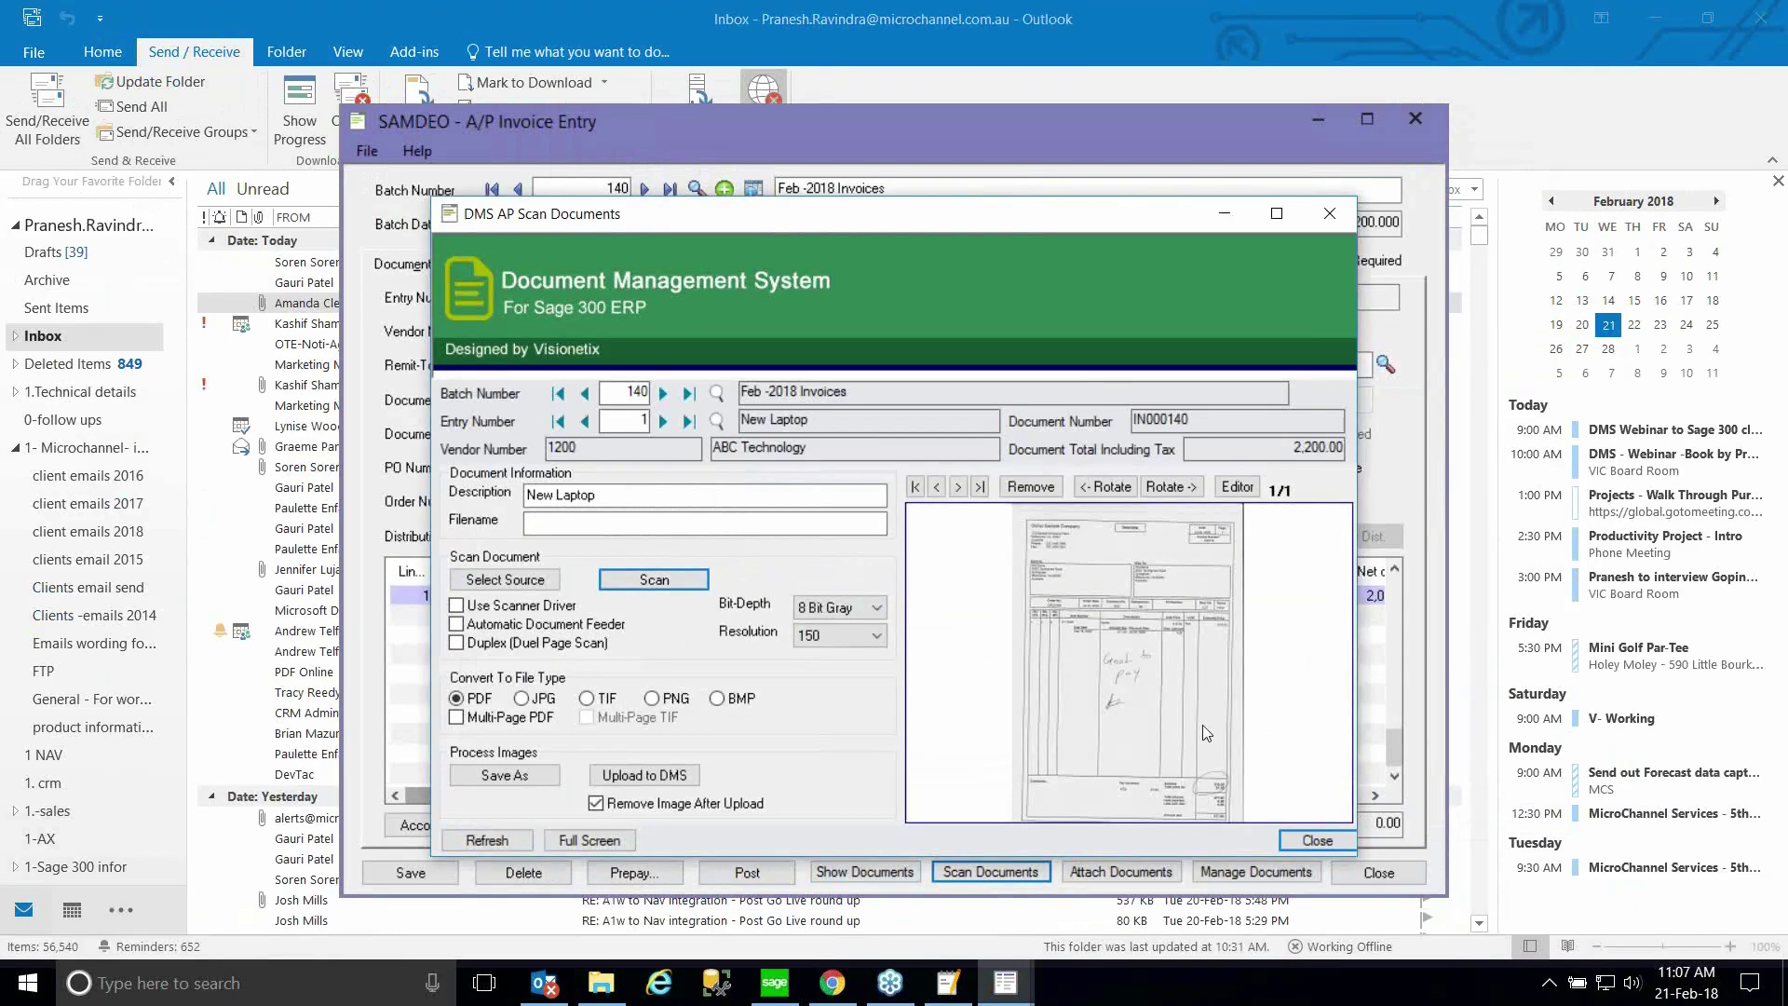
left_click(1247, 488)
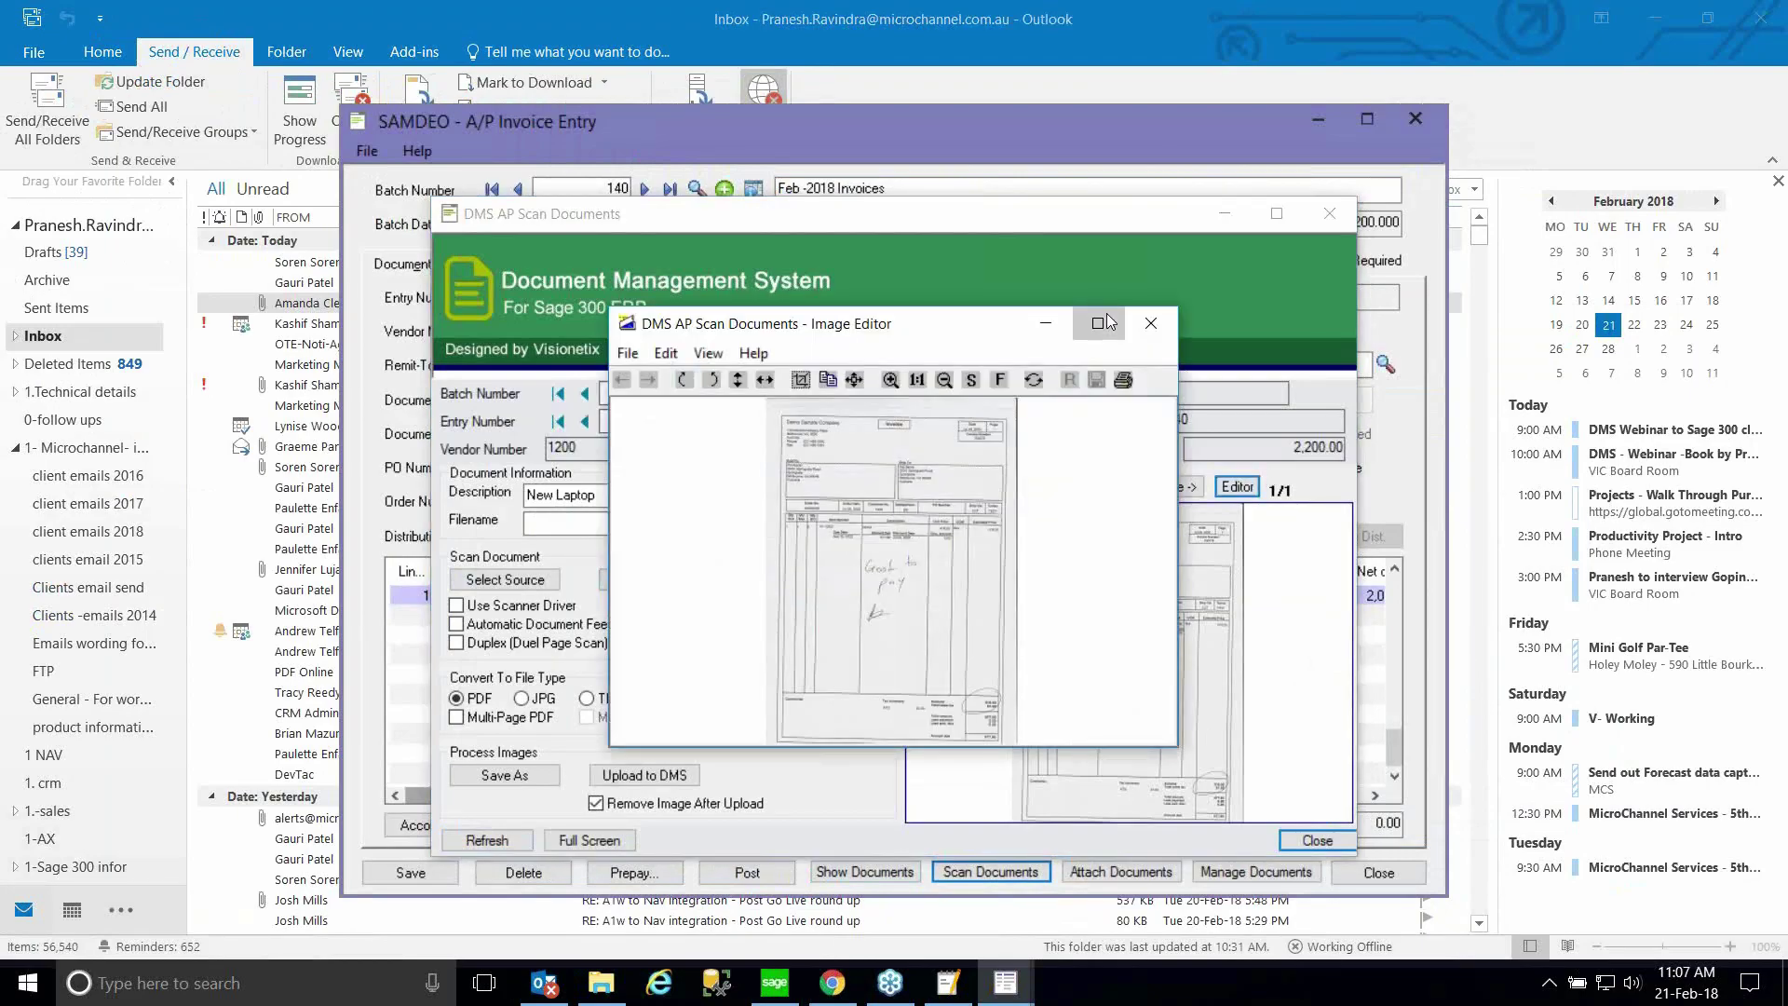
left_click(1108, 322)
left_click(1766, 14)
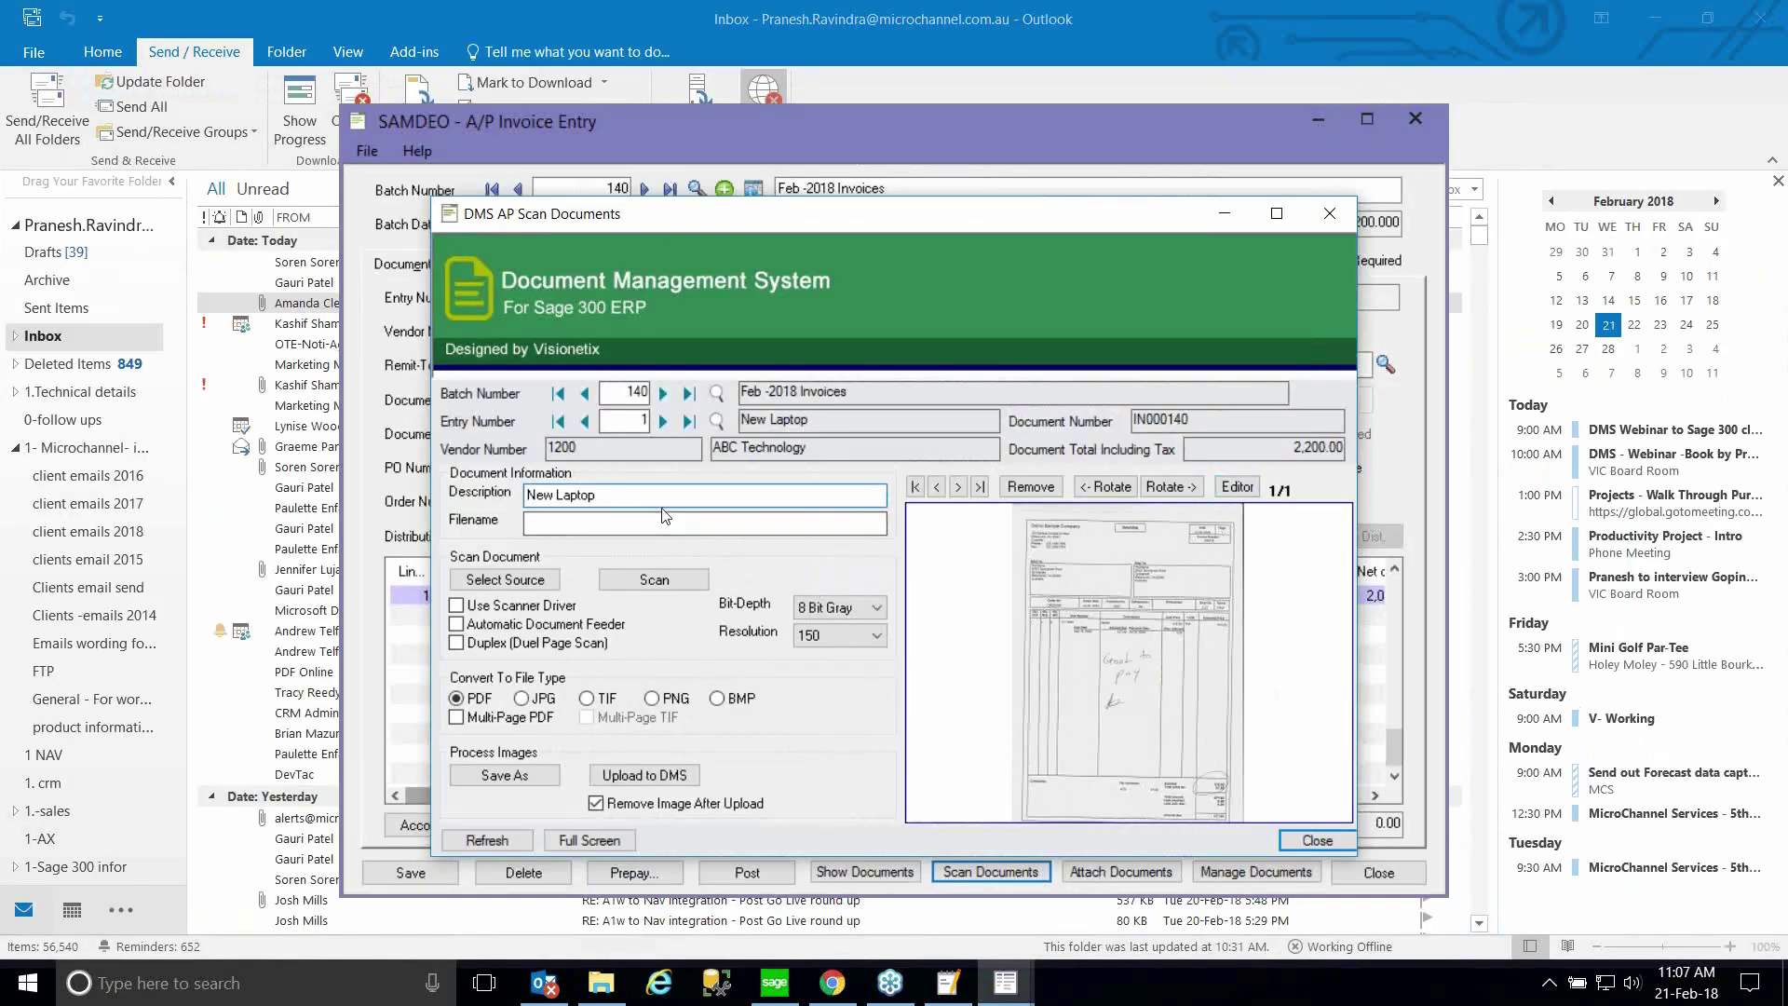
Upload the scanned invoice to DMS and enable Multi-Page PDF saving.
left_click(647, 777)
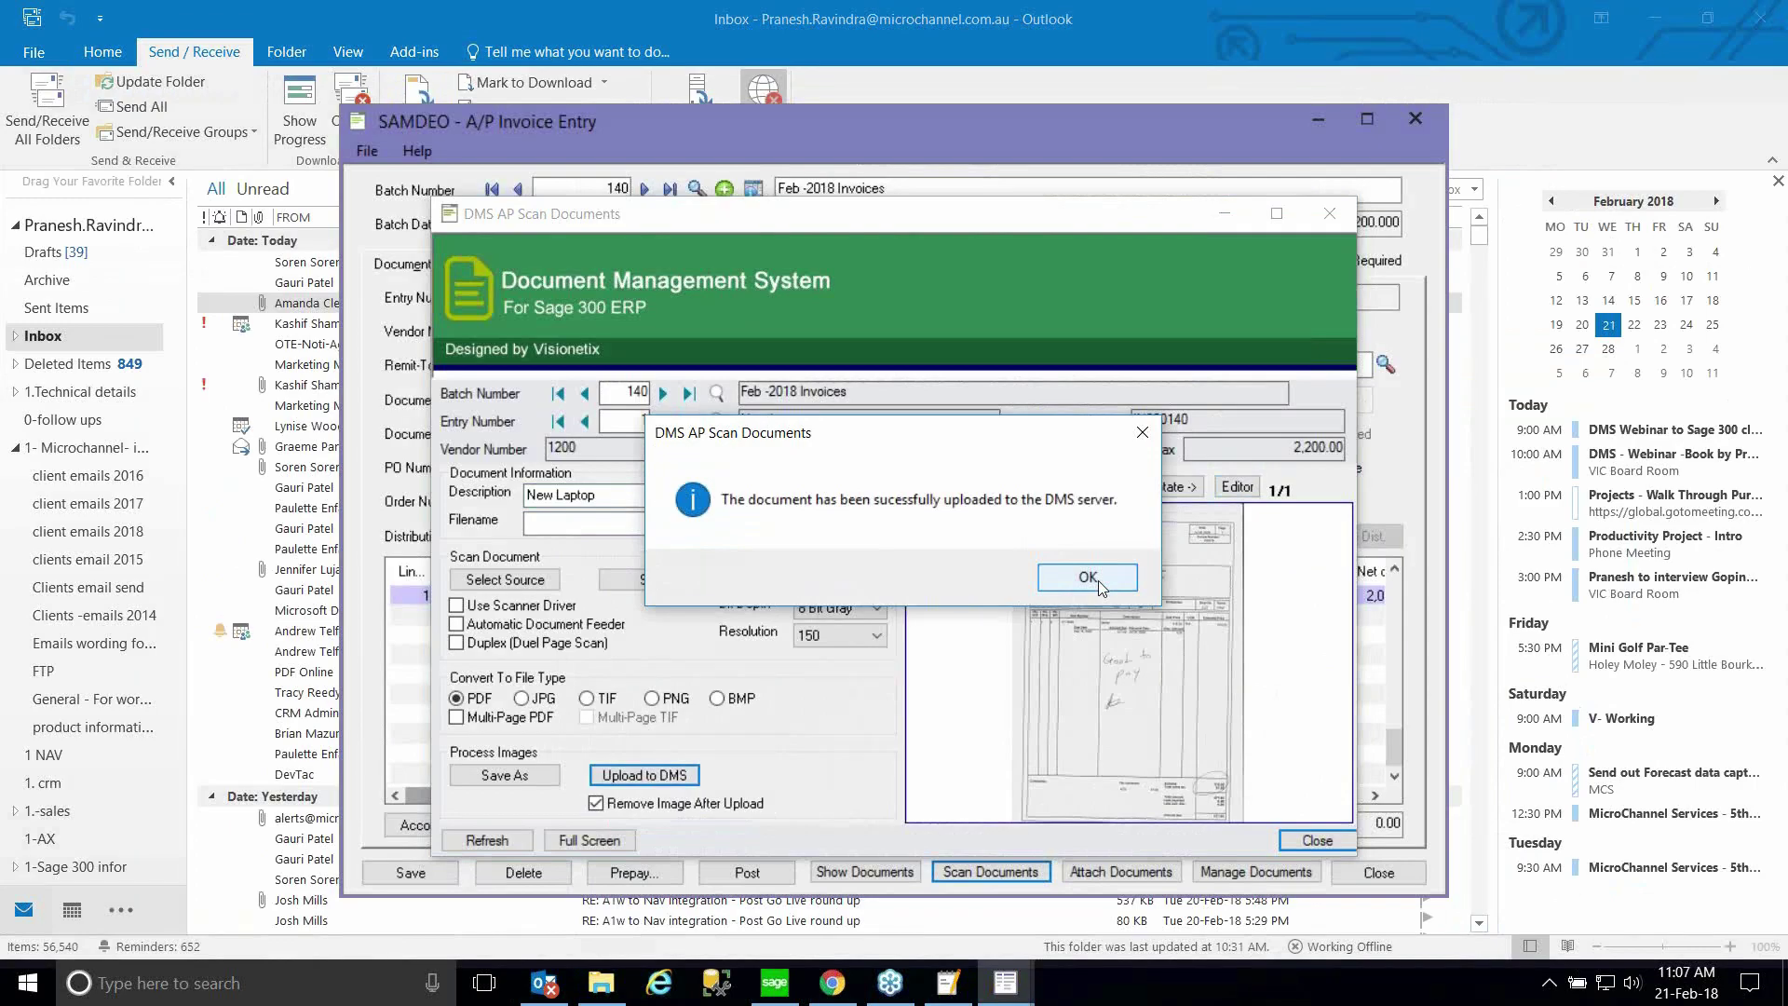
left_click(1087, 577)
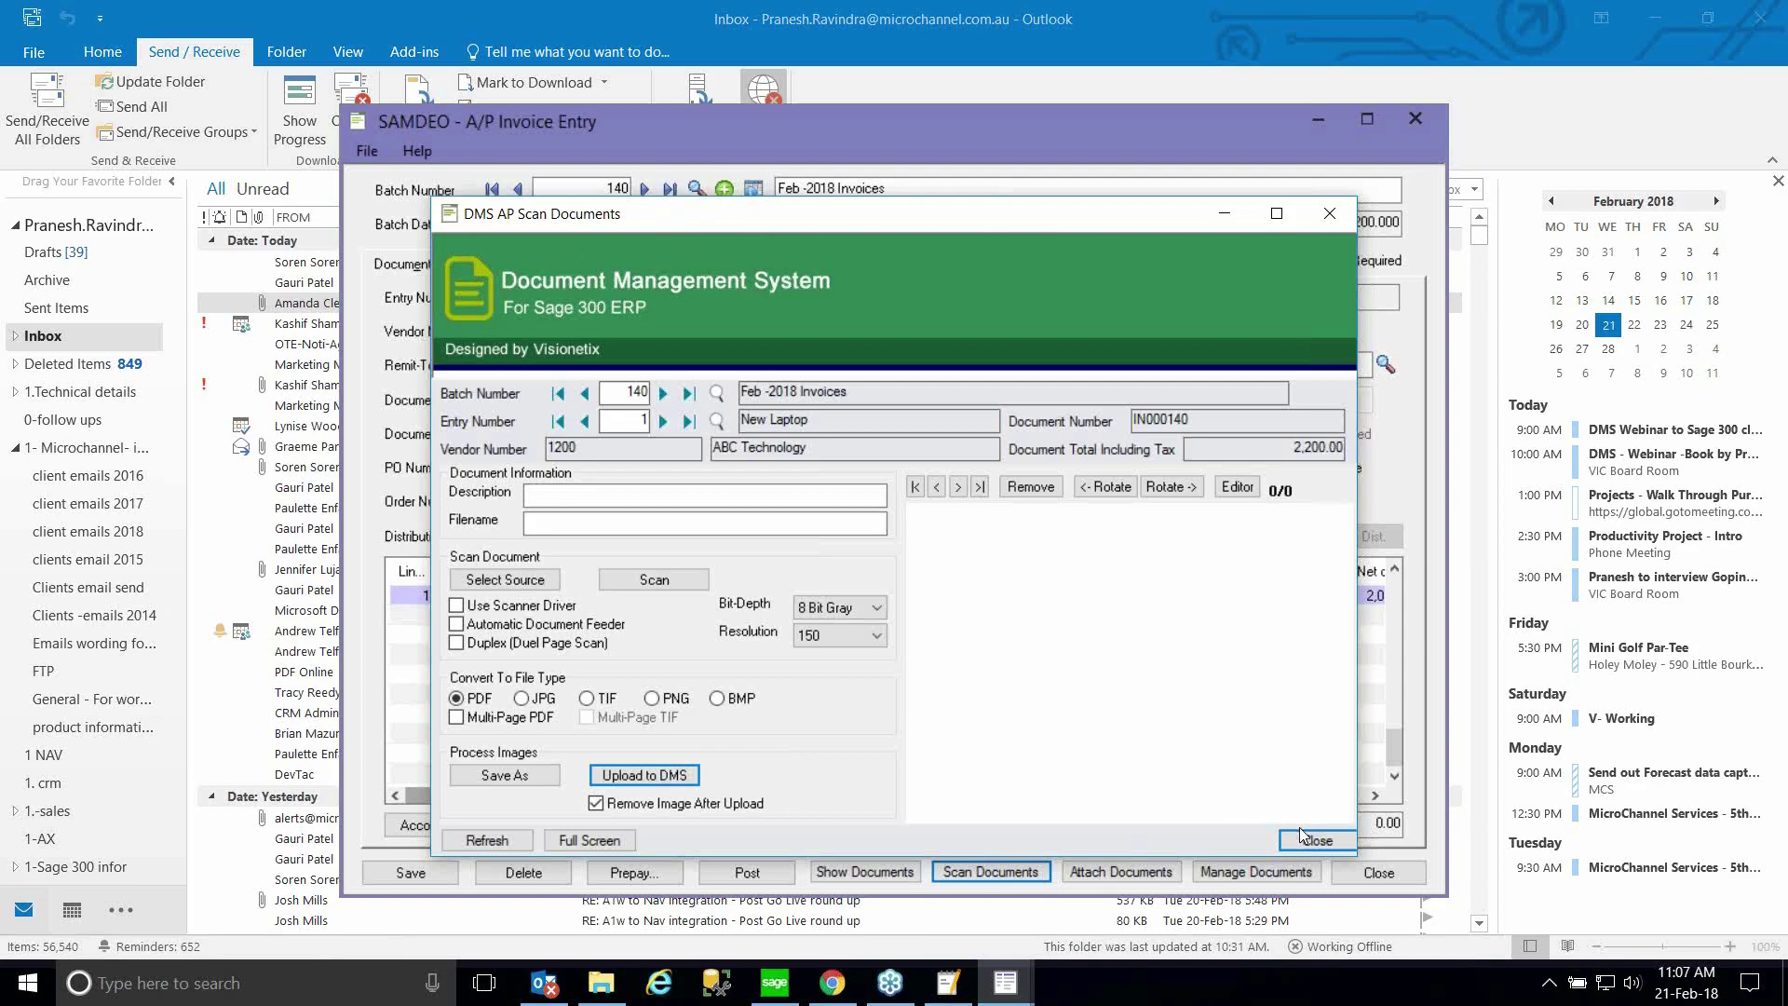
left_click(476, 723)
left_click(1322, 840)
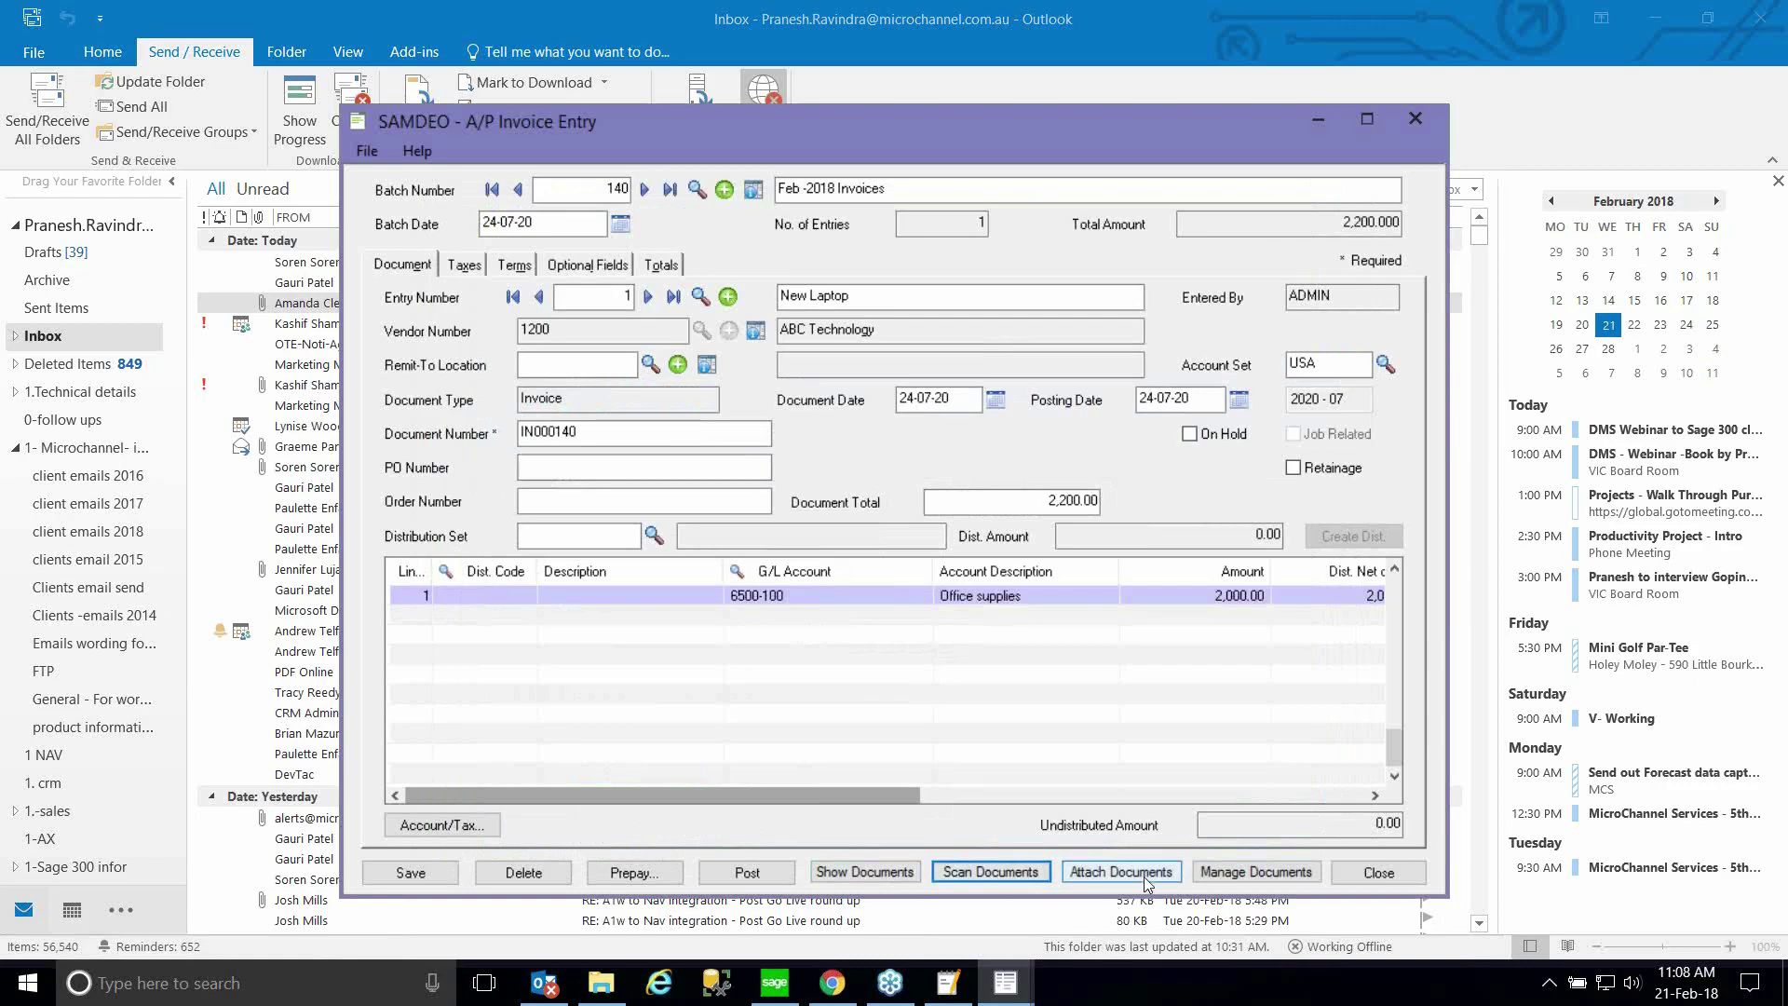
Check the attachment list, then delete the scanned AP79.PDF attachment.
left_click(881, 869)
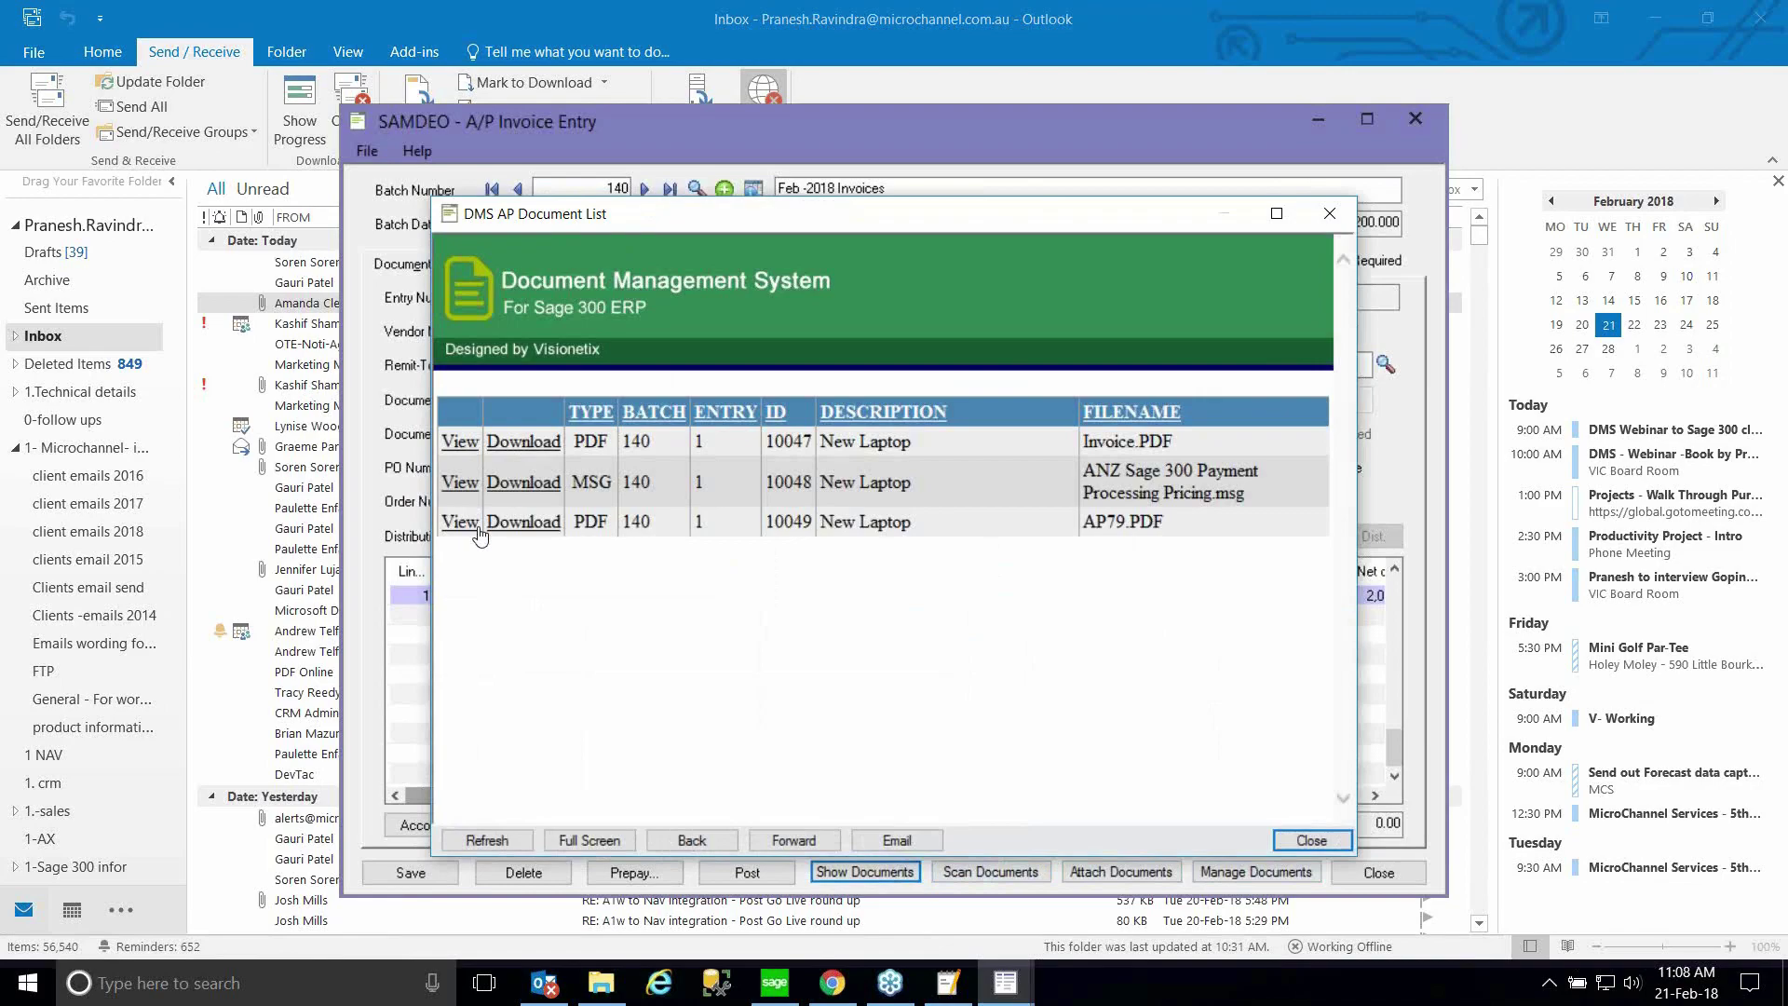
left_click(1312, 838)
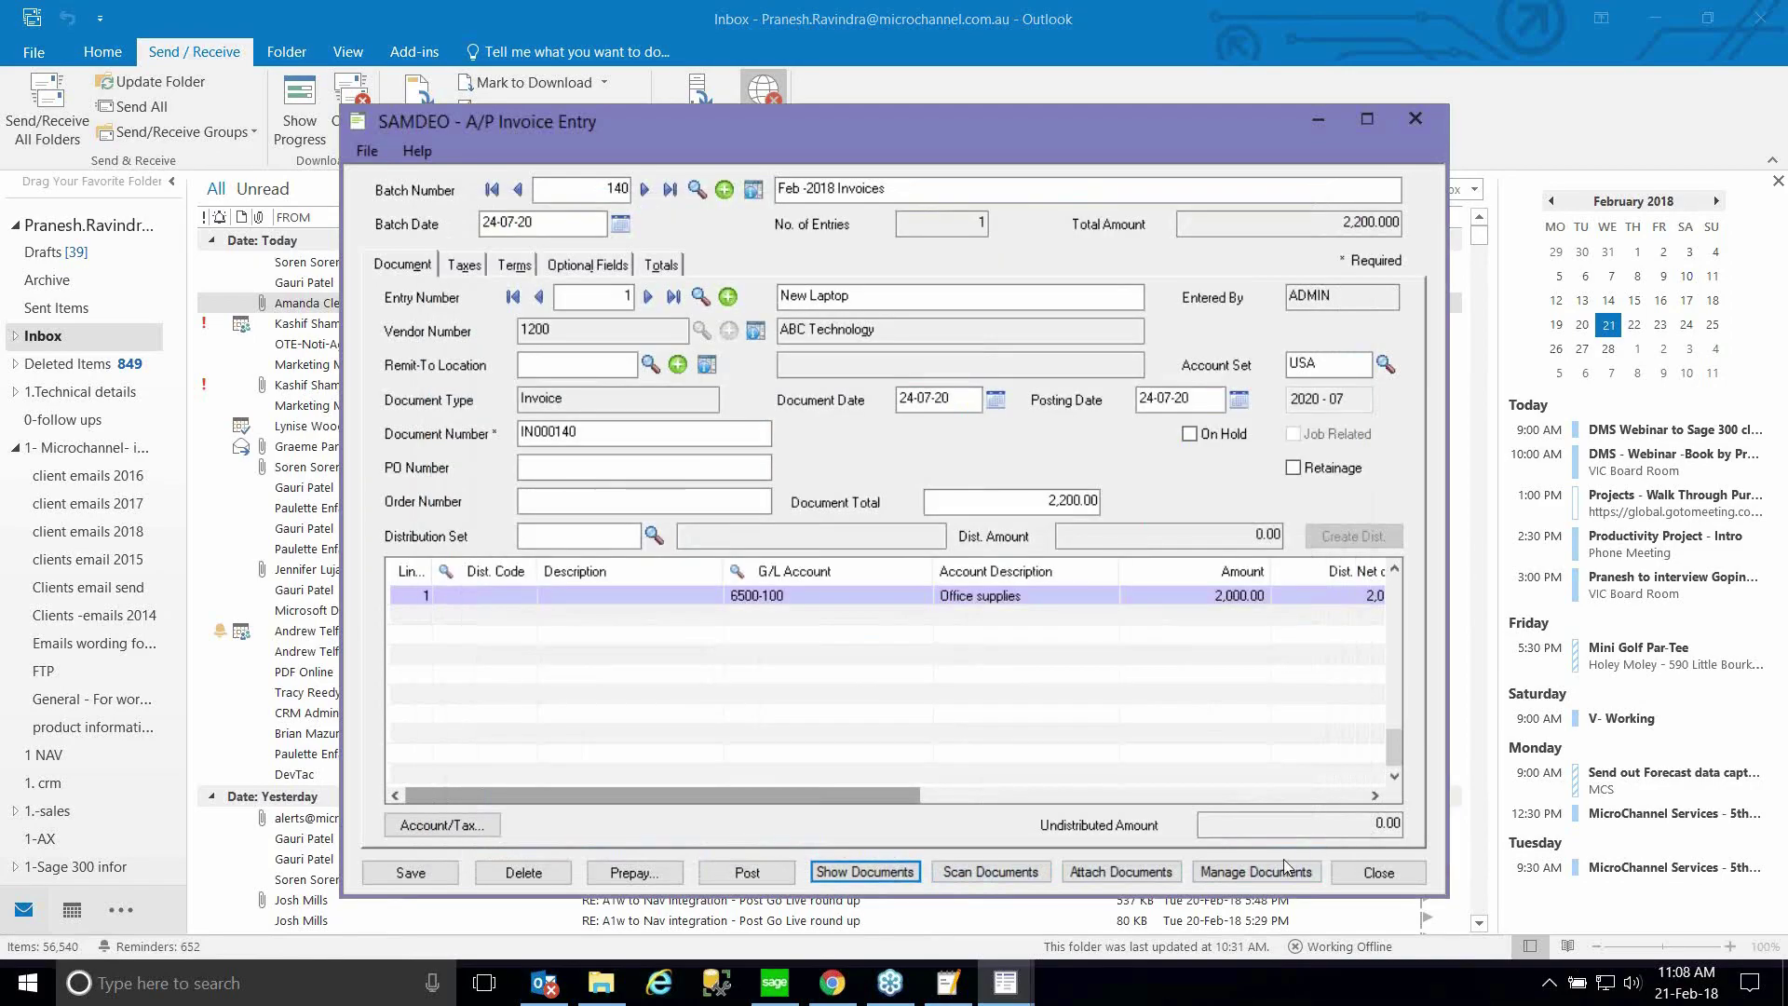
left_click(1268, 872)
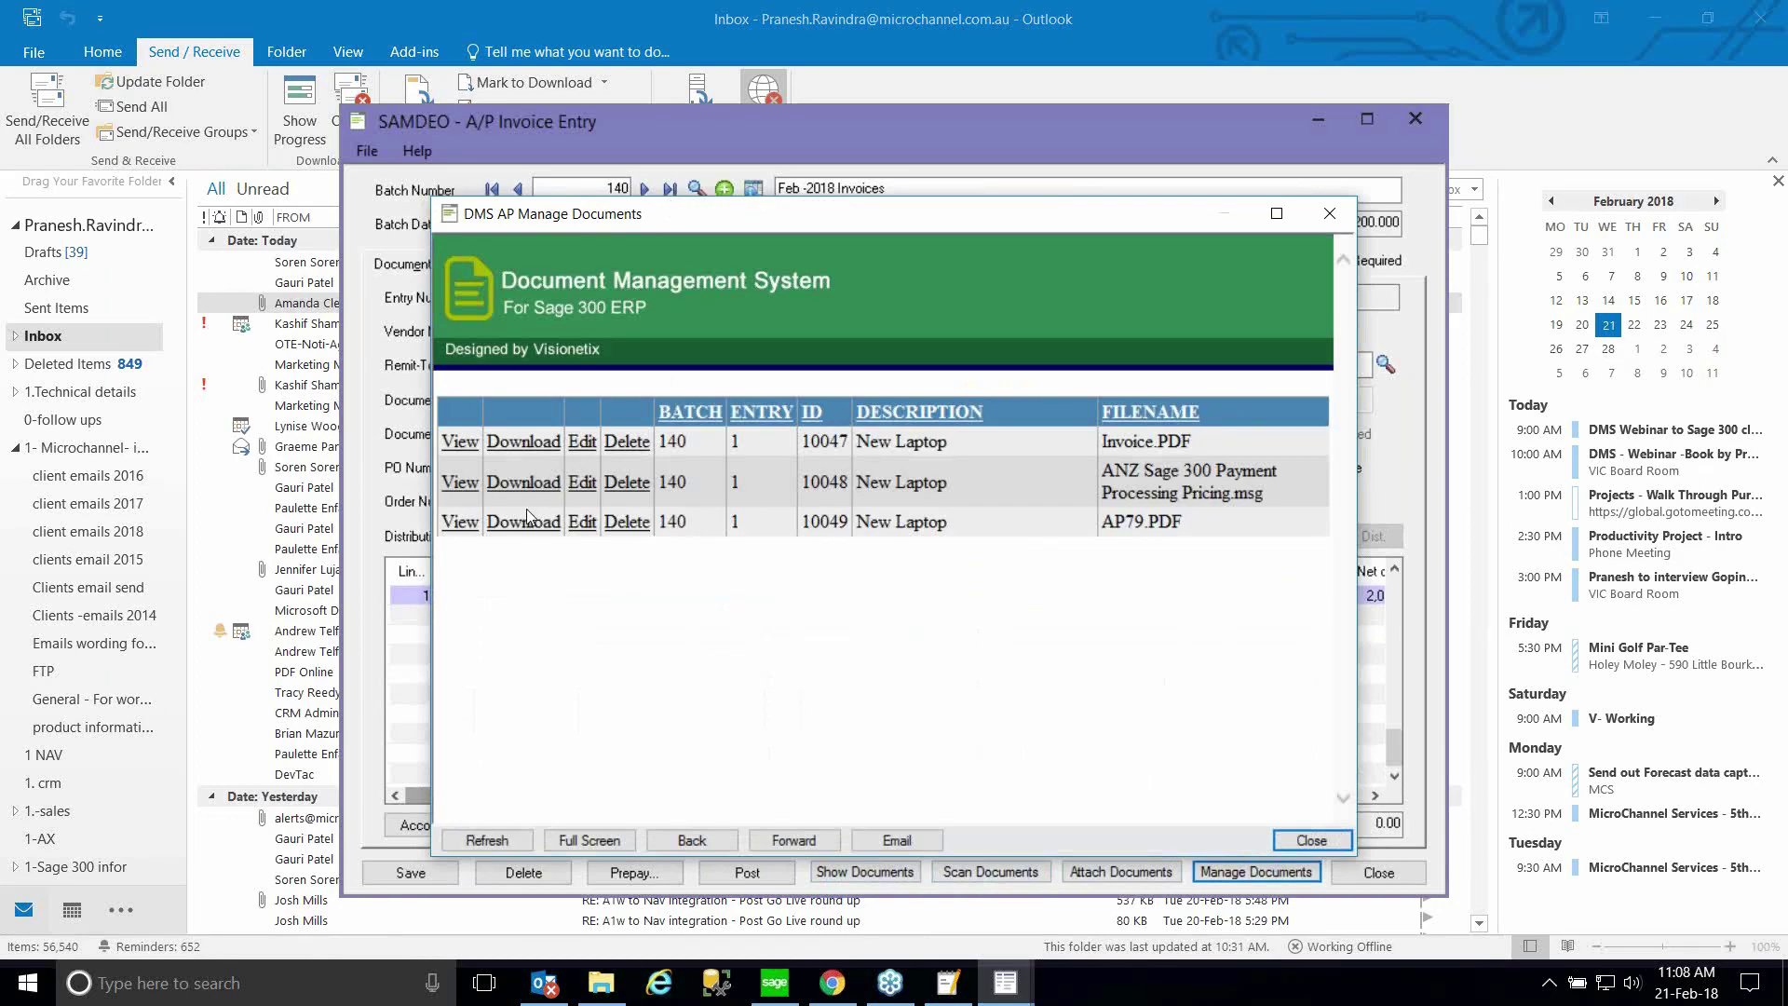
left_click(626, 522)
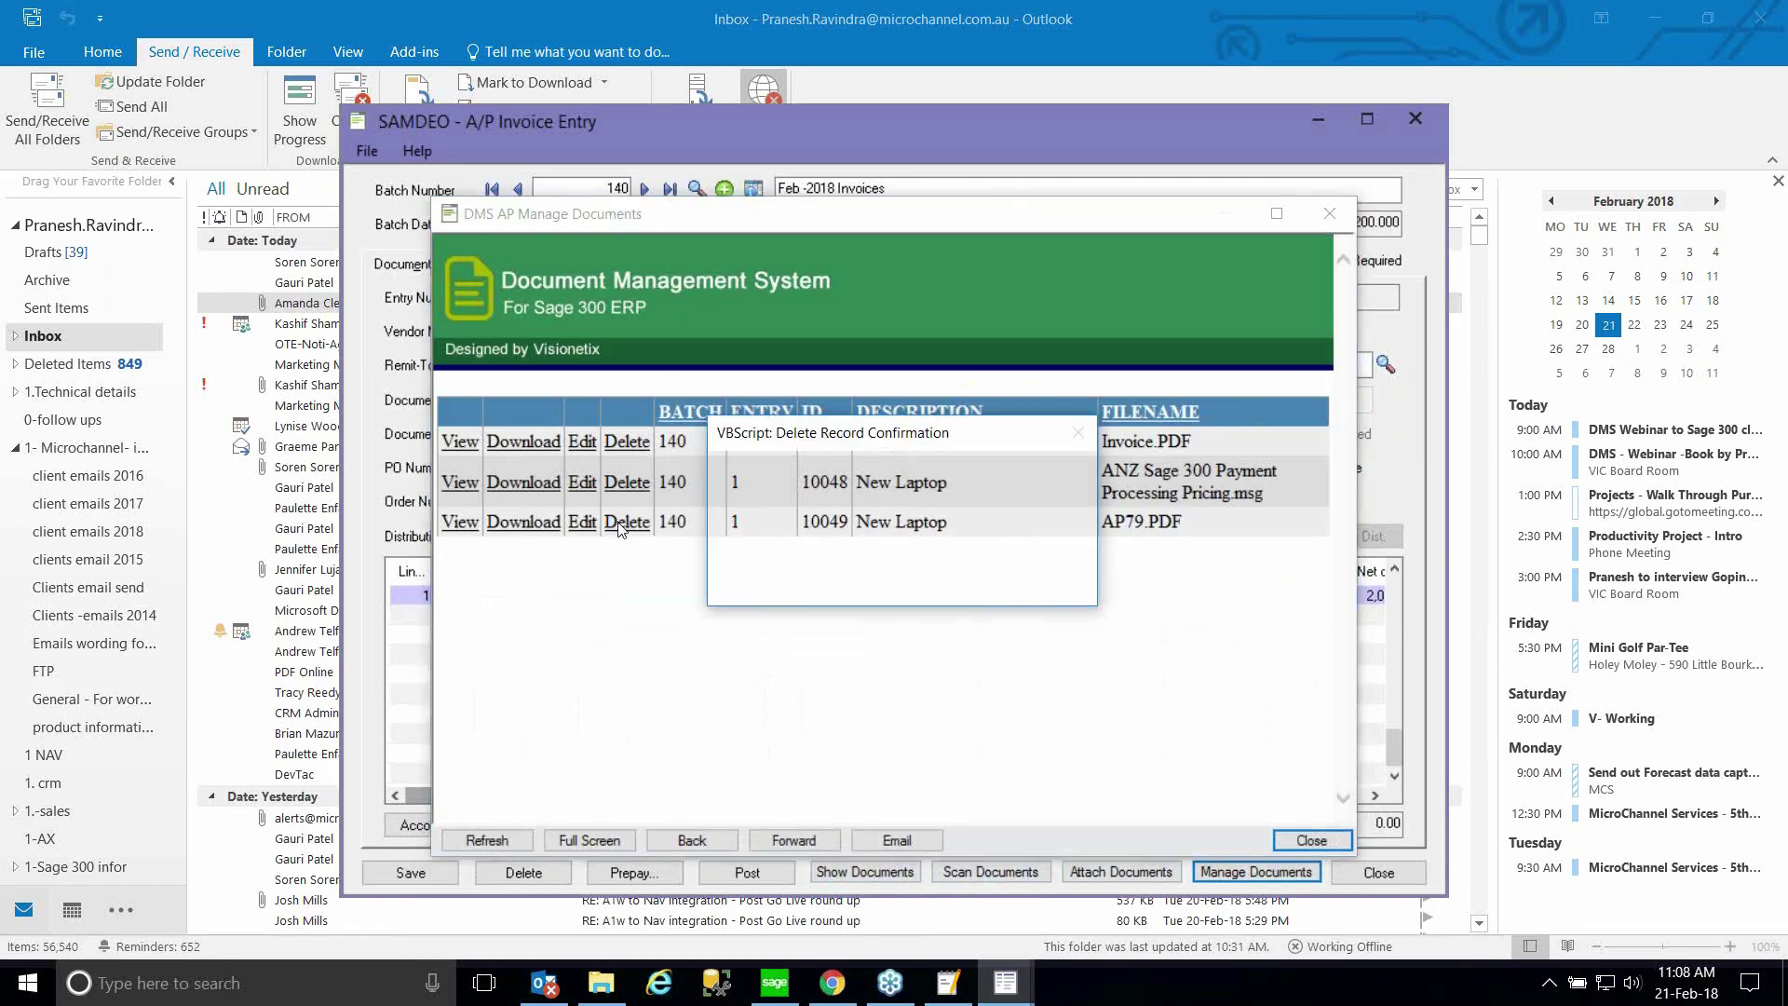
Change the Invoice.PDF description from 'New Laptop' to 'Dell Laptop'.
left_click(581, 441)
double_click(966, 454)
type("Dell")
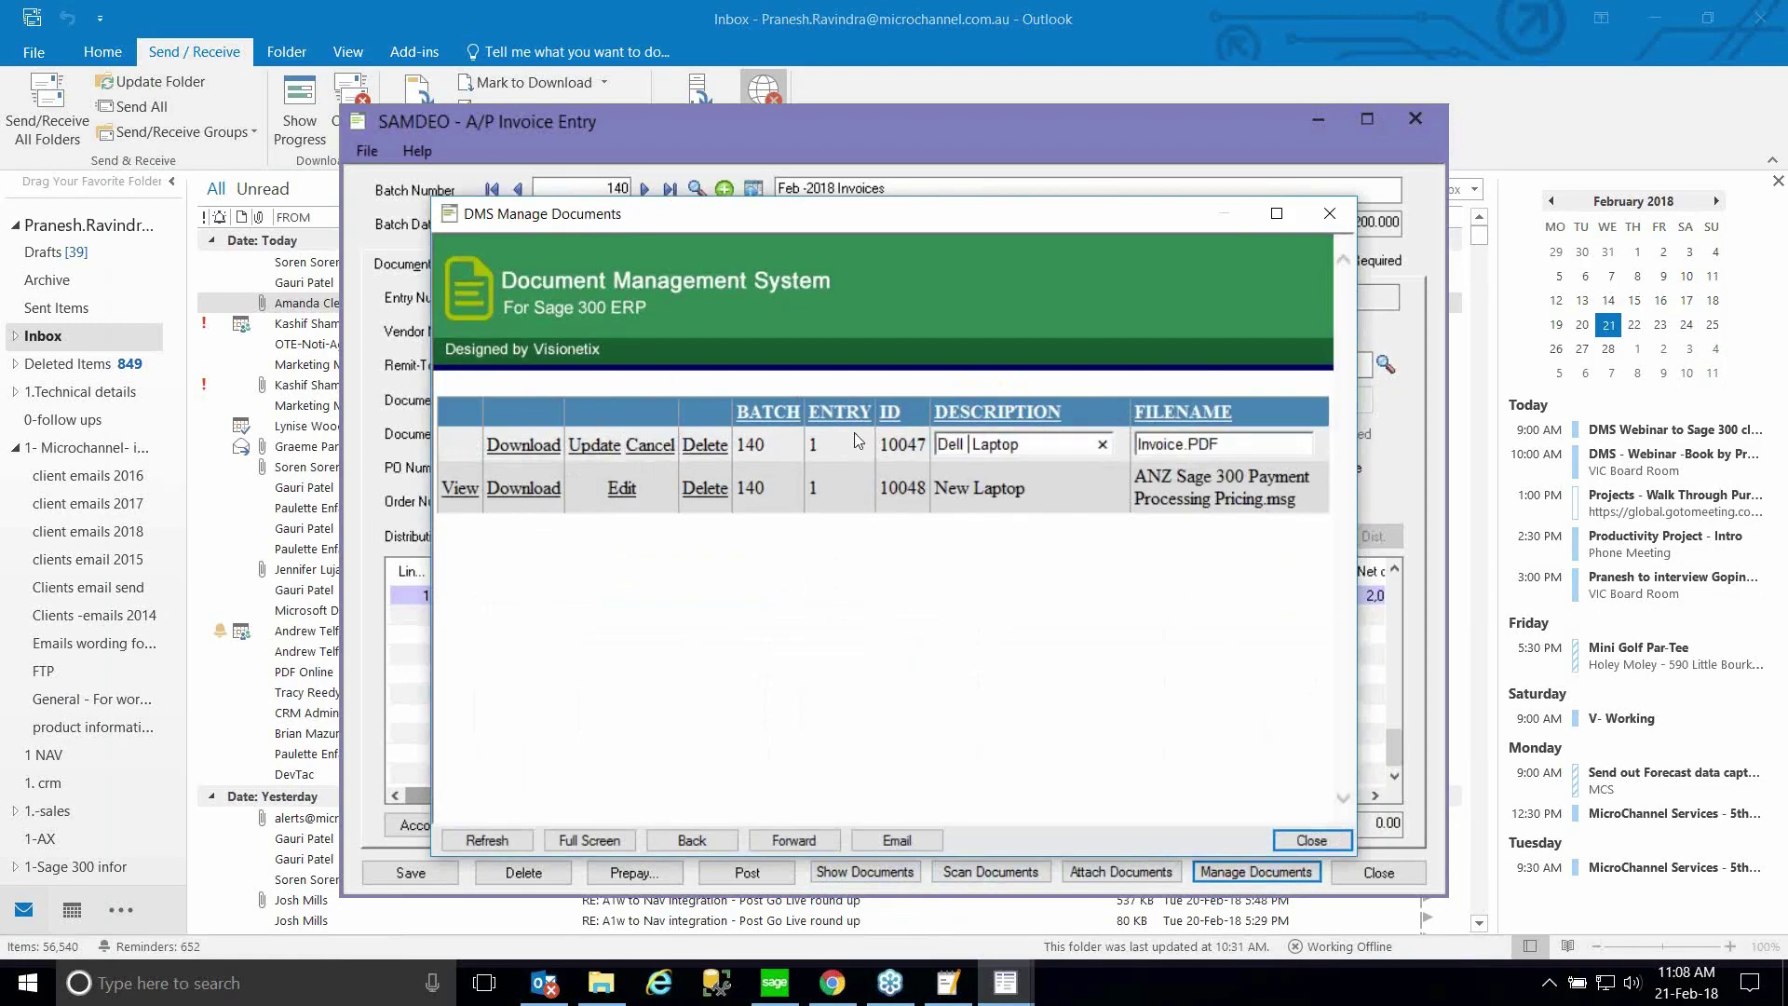
left_click(594, 444)
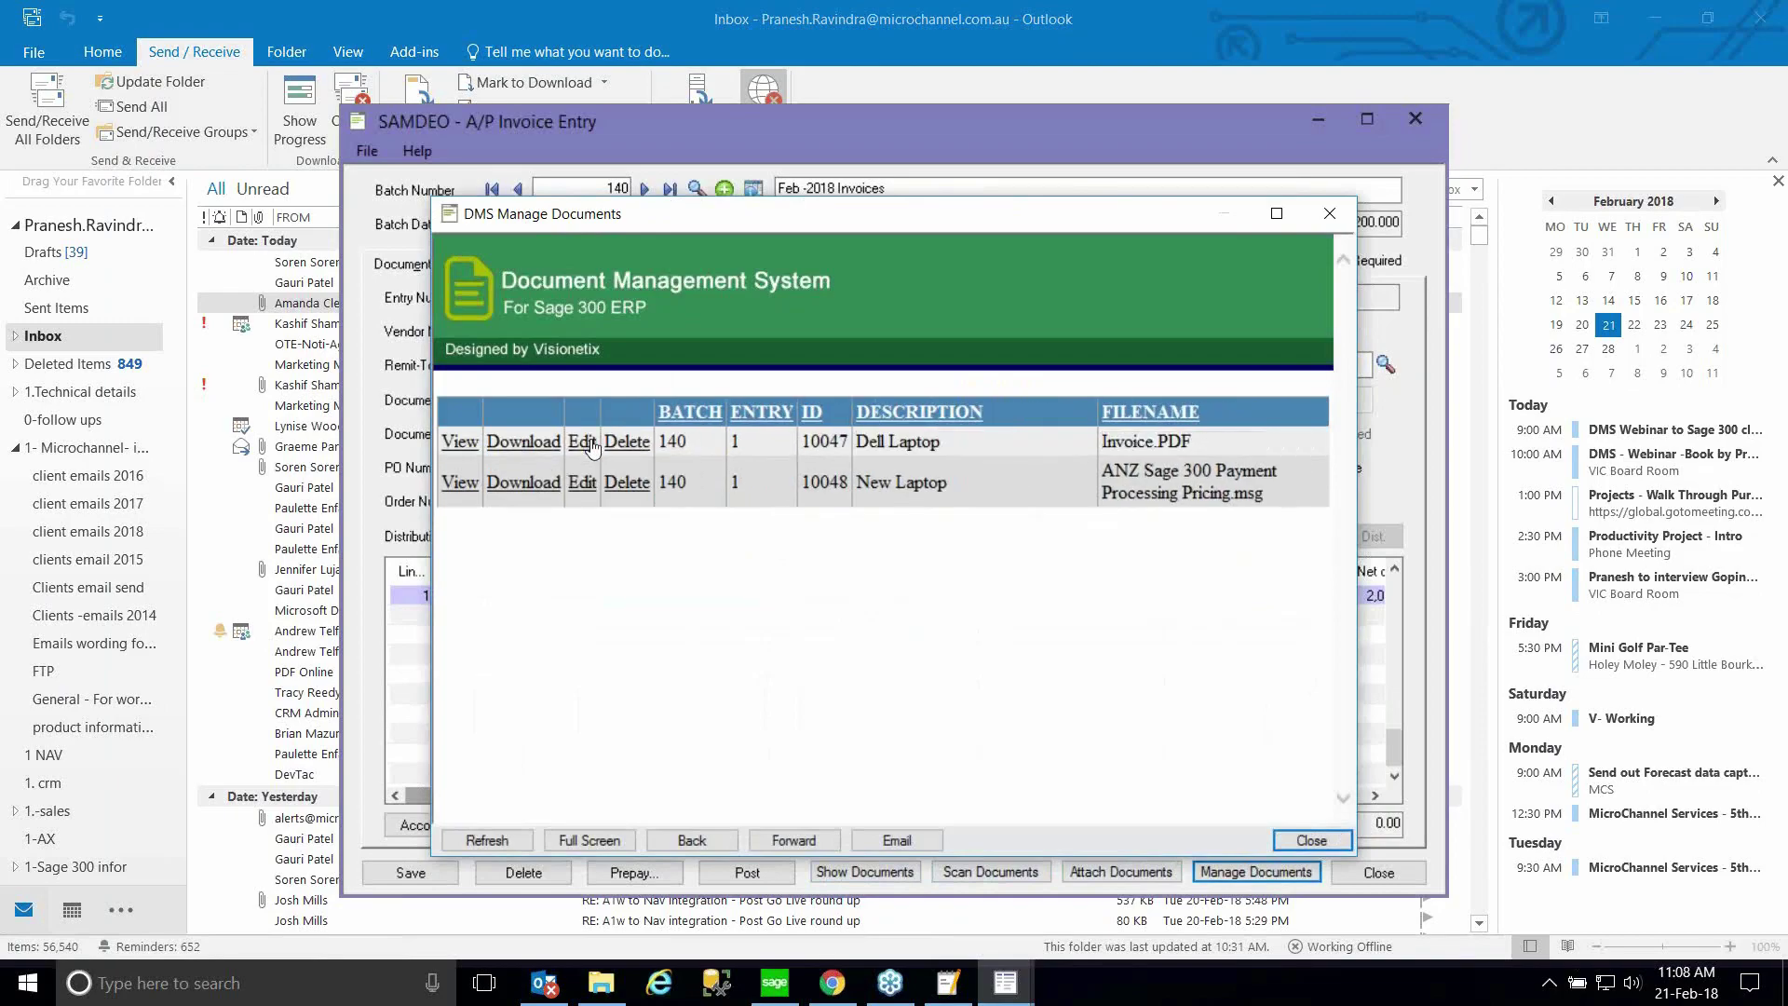